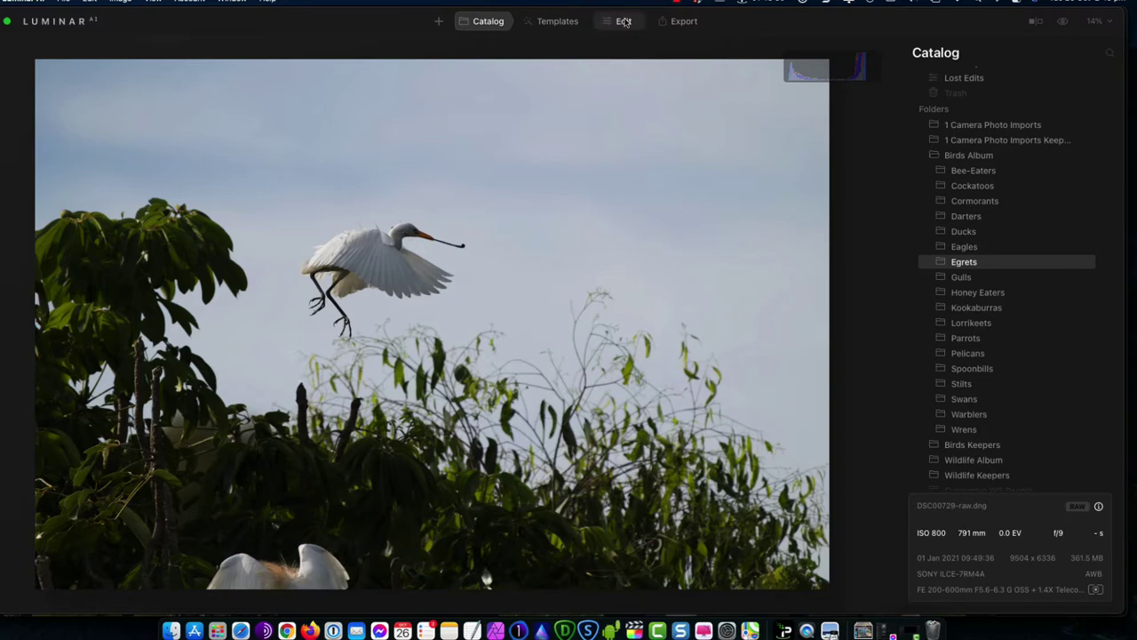
Apply a tighter Composition crop around the flying egret.
click(624, 22)
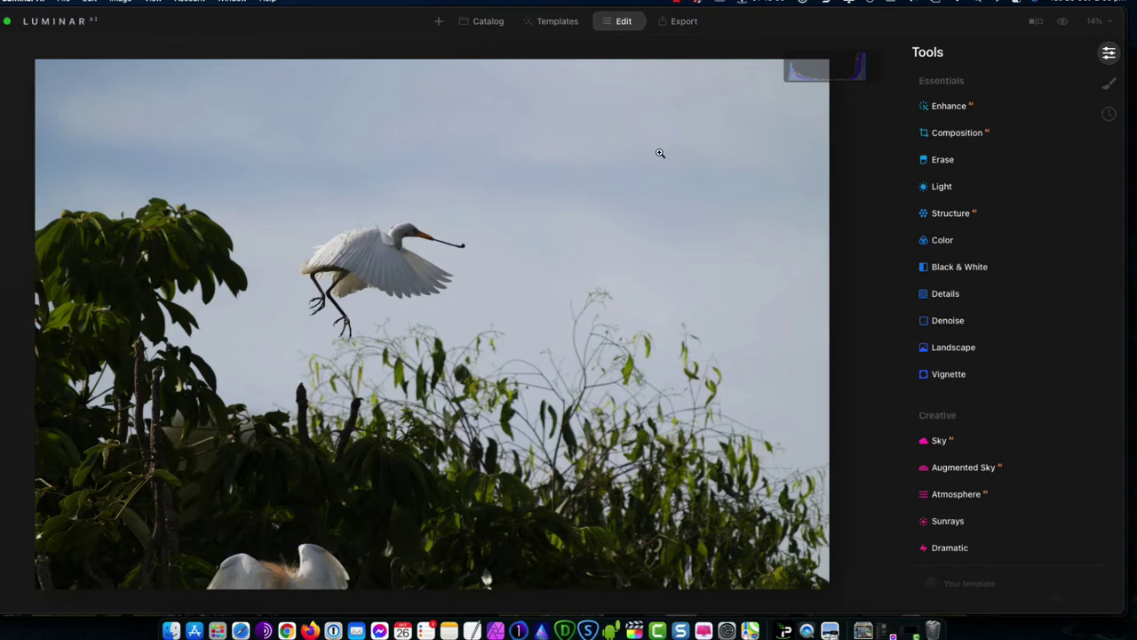
click(958, 134)
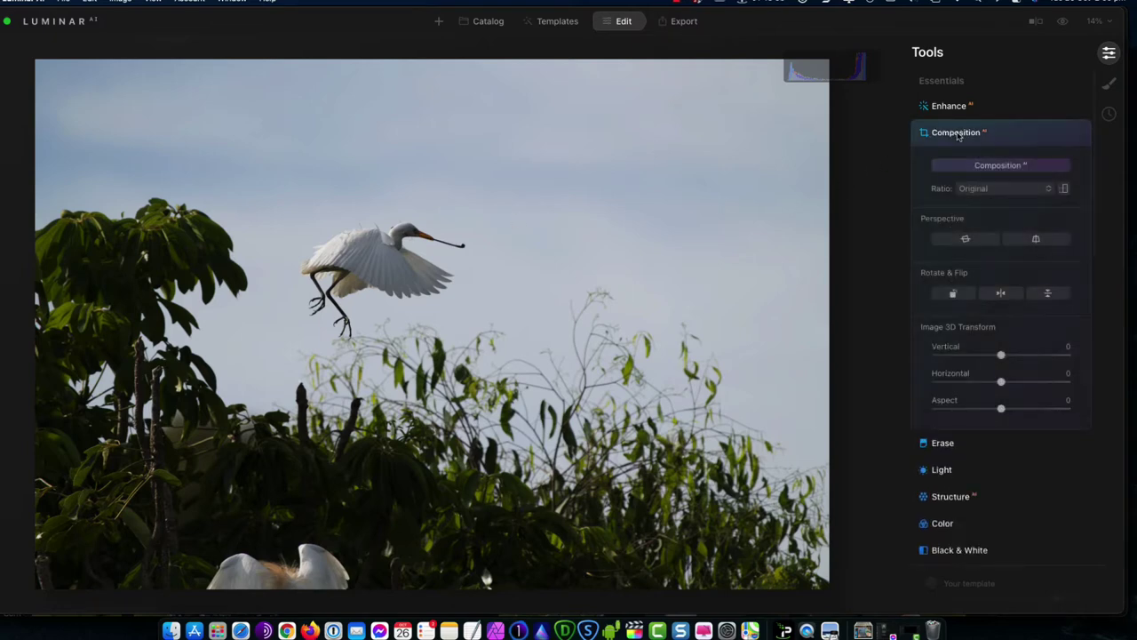
click(965, 133)
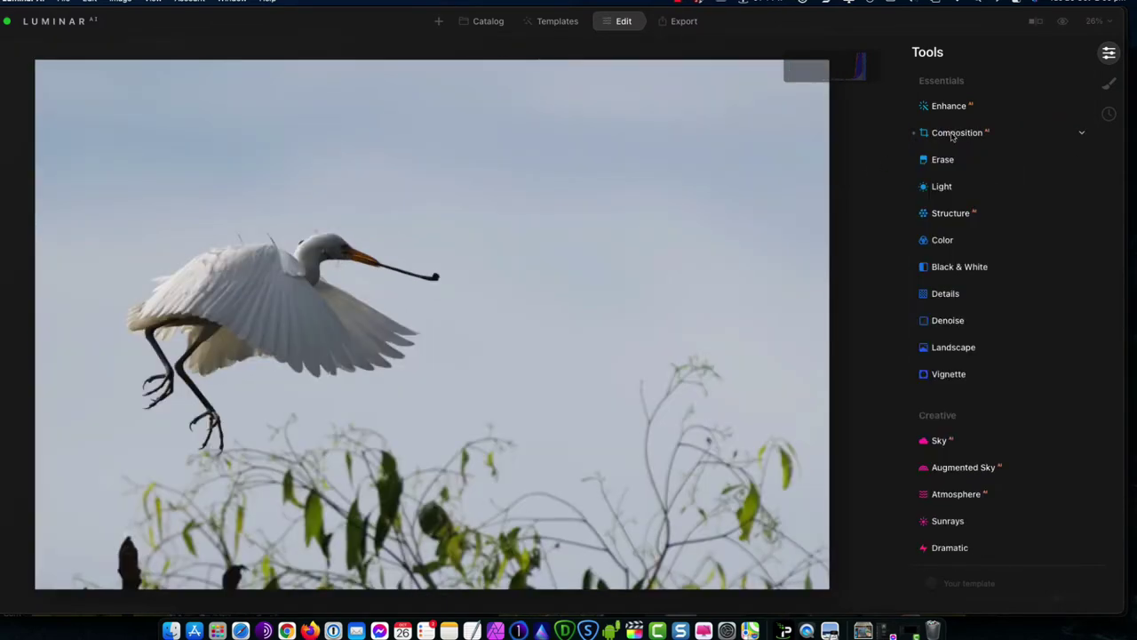
click(954, 133)
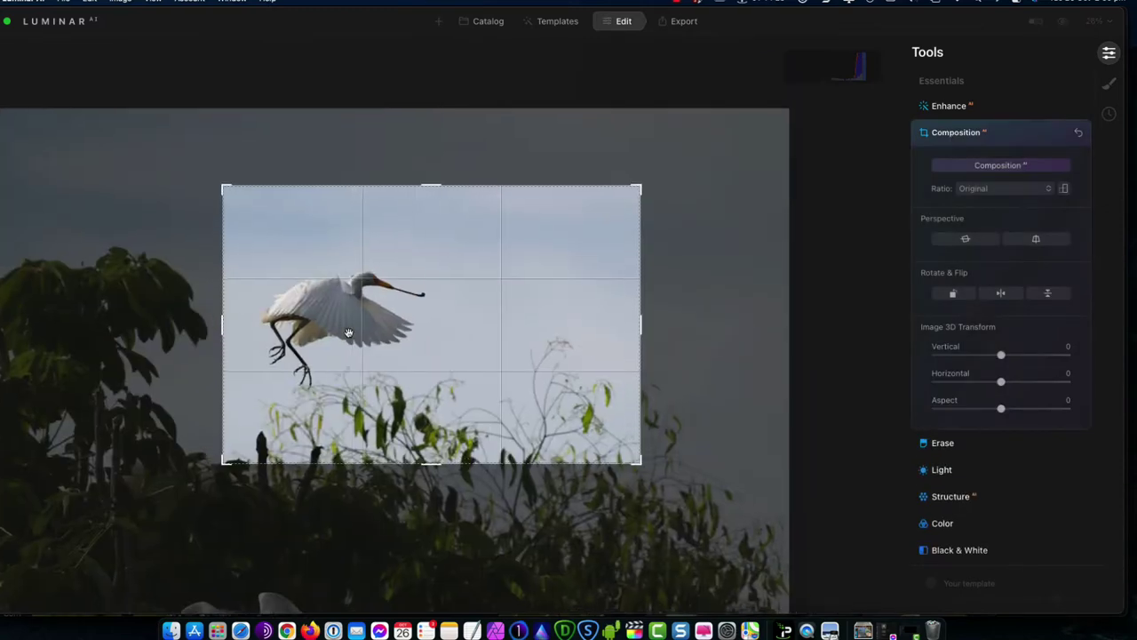
key(Return)
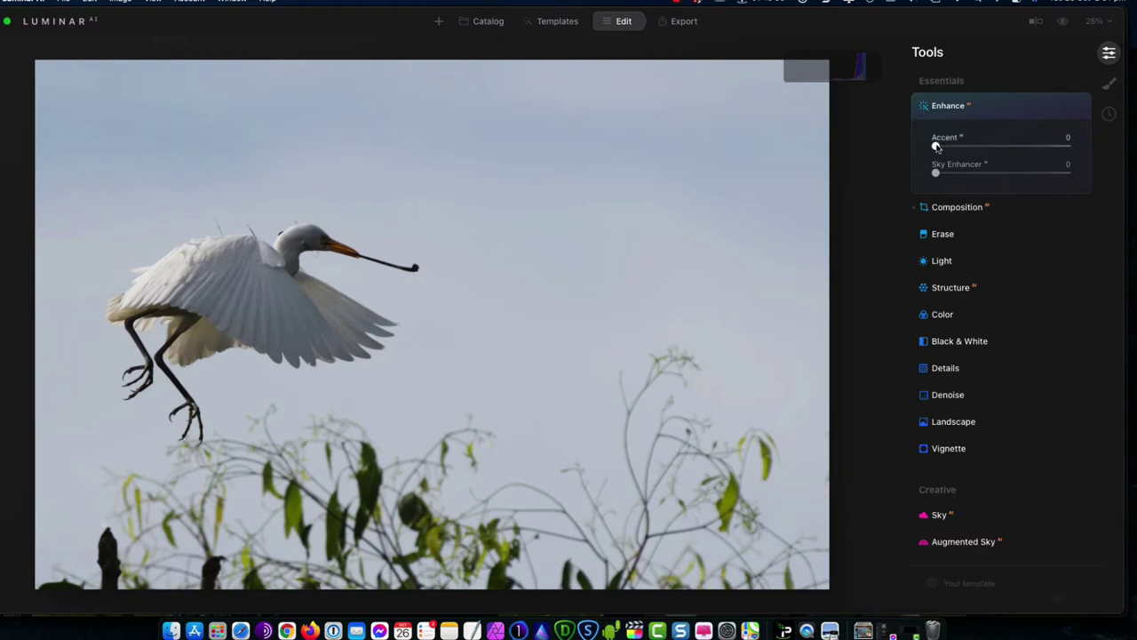
Set Enhance Accent to 48 and Sky Enhancer to 28.
drag(936, 148, 999, 148)
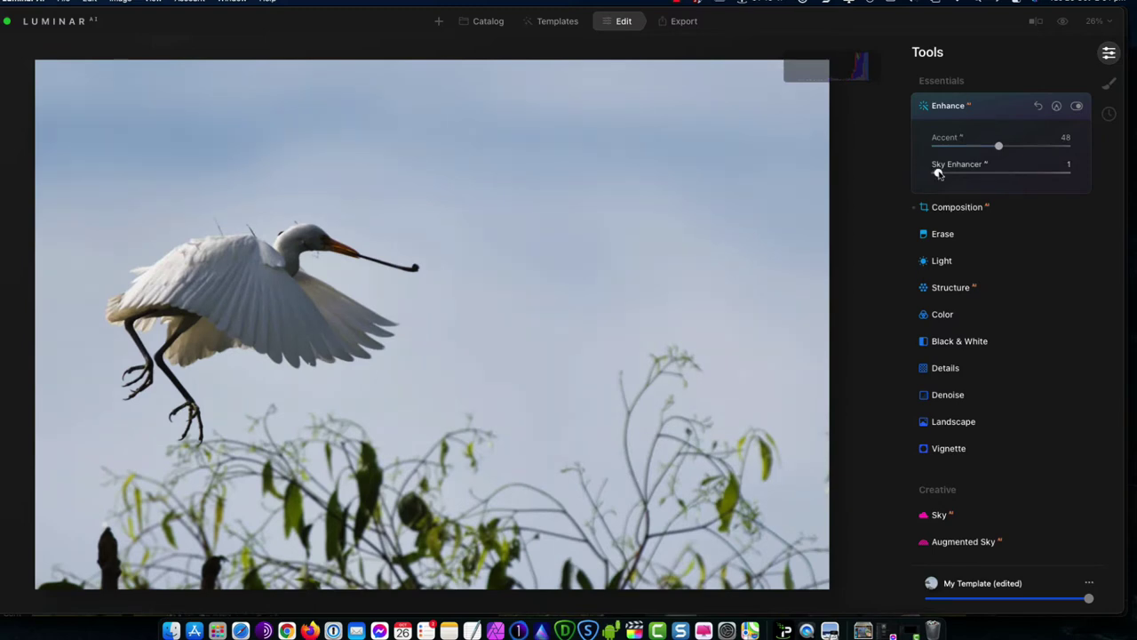
drag(941, 174, 978, 174)
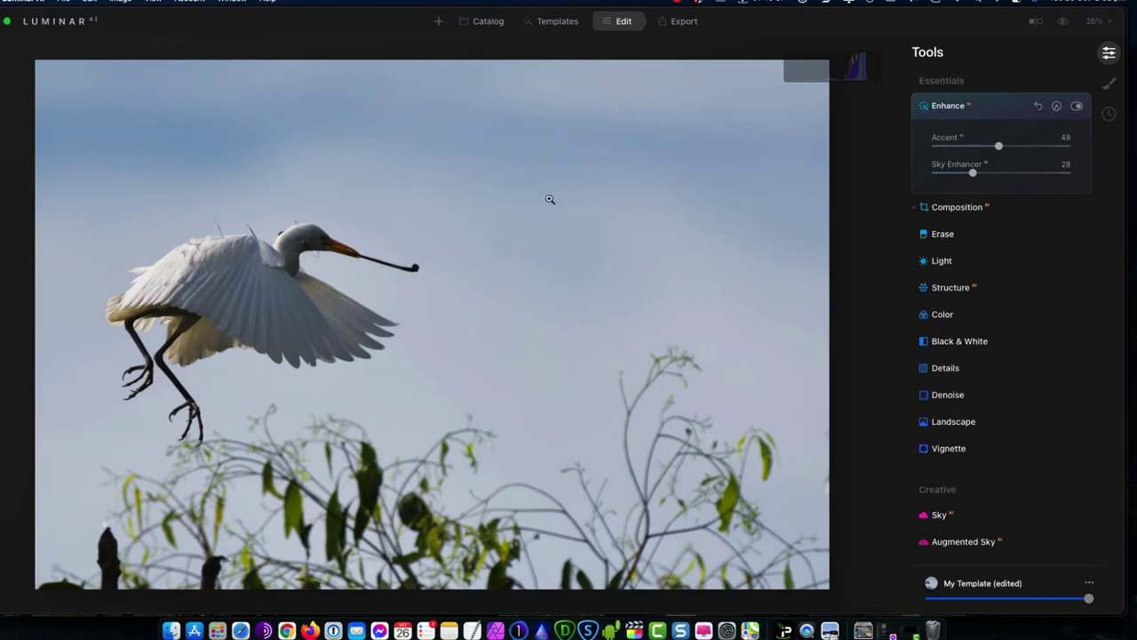
Set the Light tool's Exposure to 0.33 and Shadows to 20.
click(942, 262)
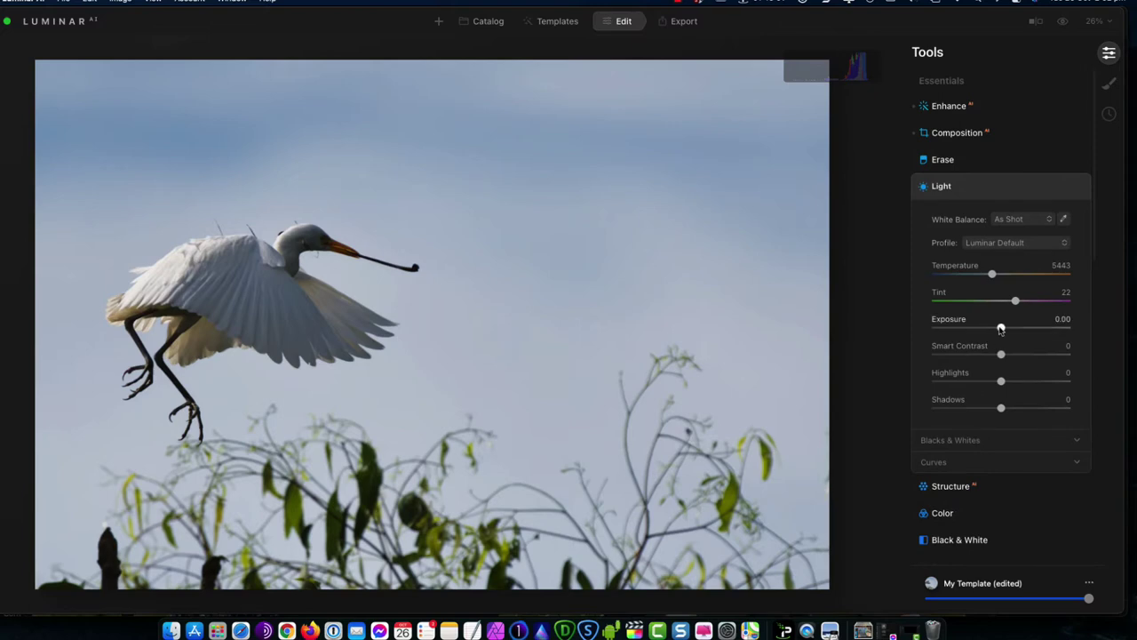
drag(1000, 327, 1006, 329)
drag(1003, 408, 1014, 410)
scroll(1004, 420, down, 5)
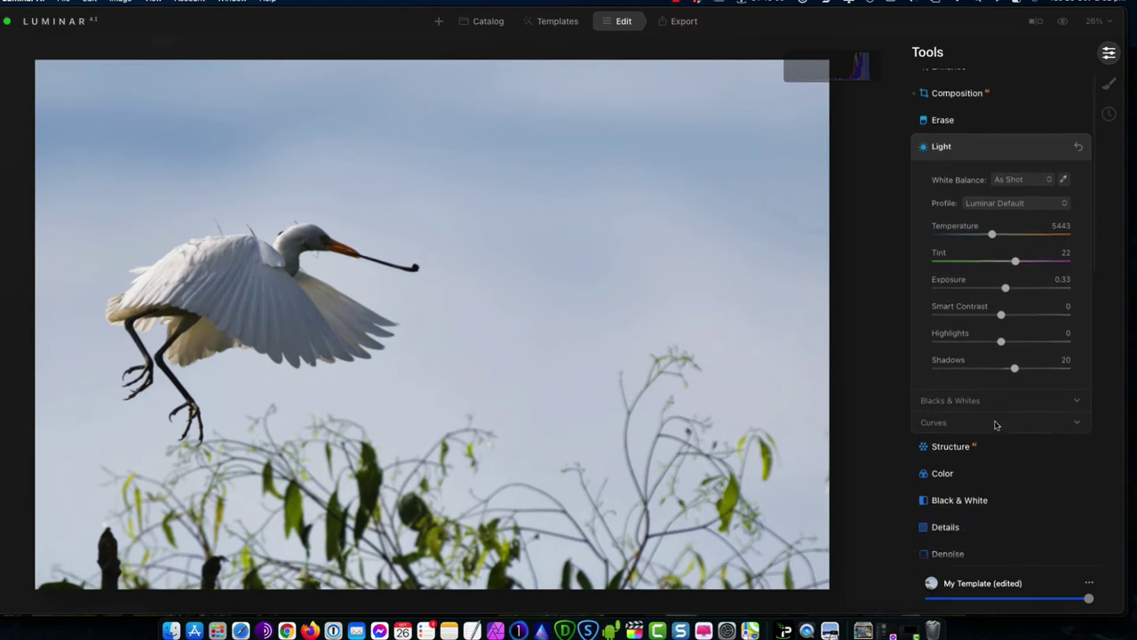
scroll(994, 426, down, 3)
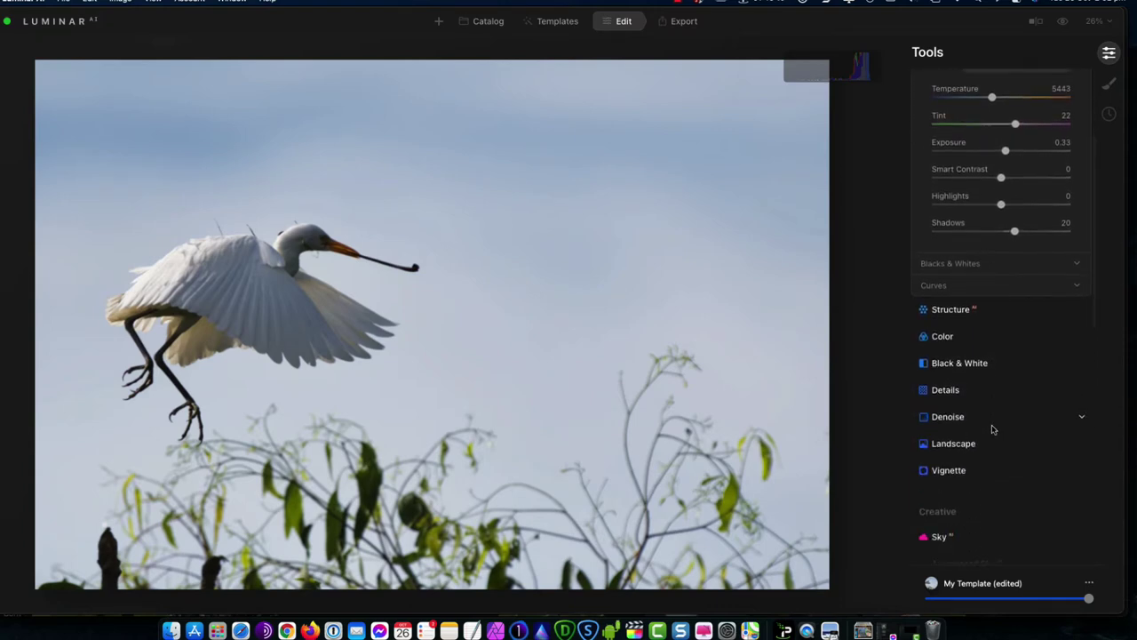
scroll(992, 429, up, 7)
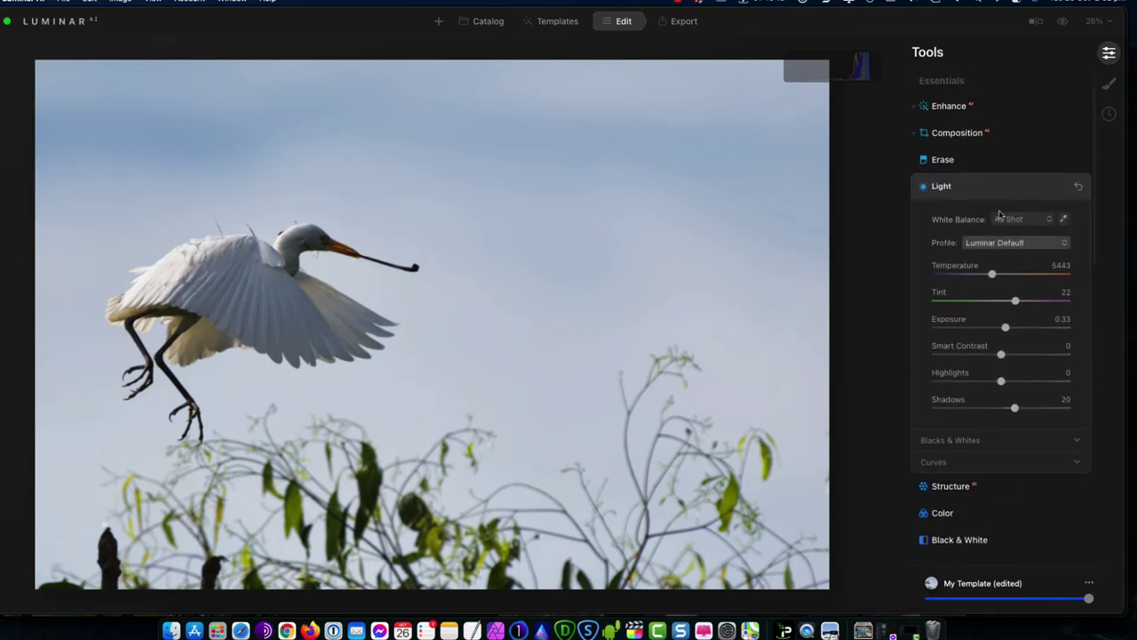
click(986, 193)
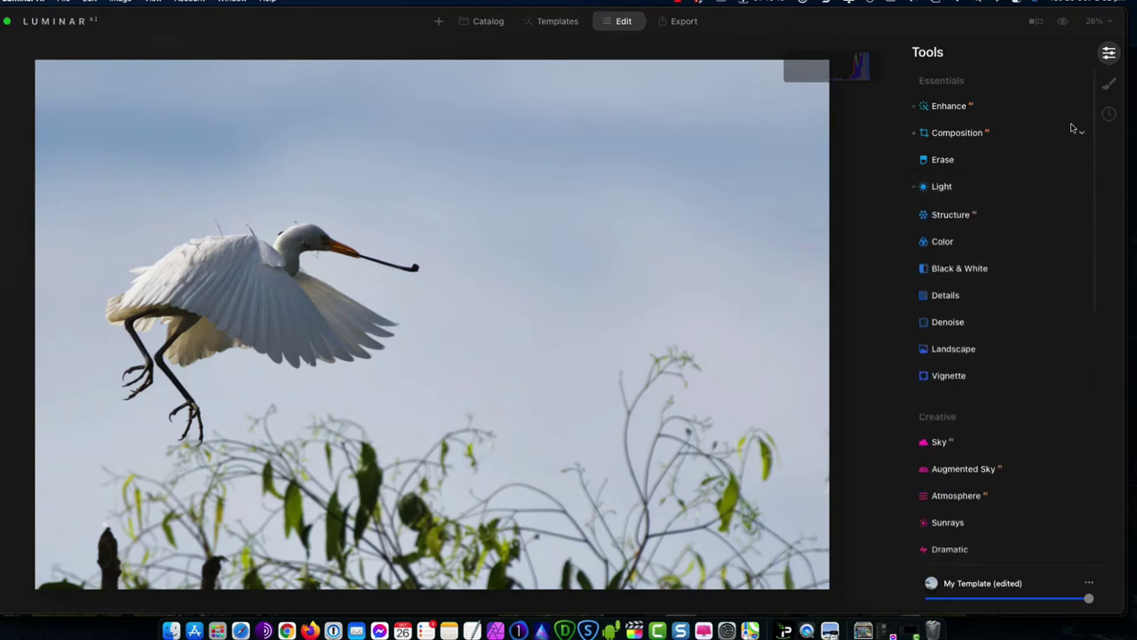
Add a Basic local mask and set its Exposure to -1.83 to show painted areas.
click(1109, 85)
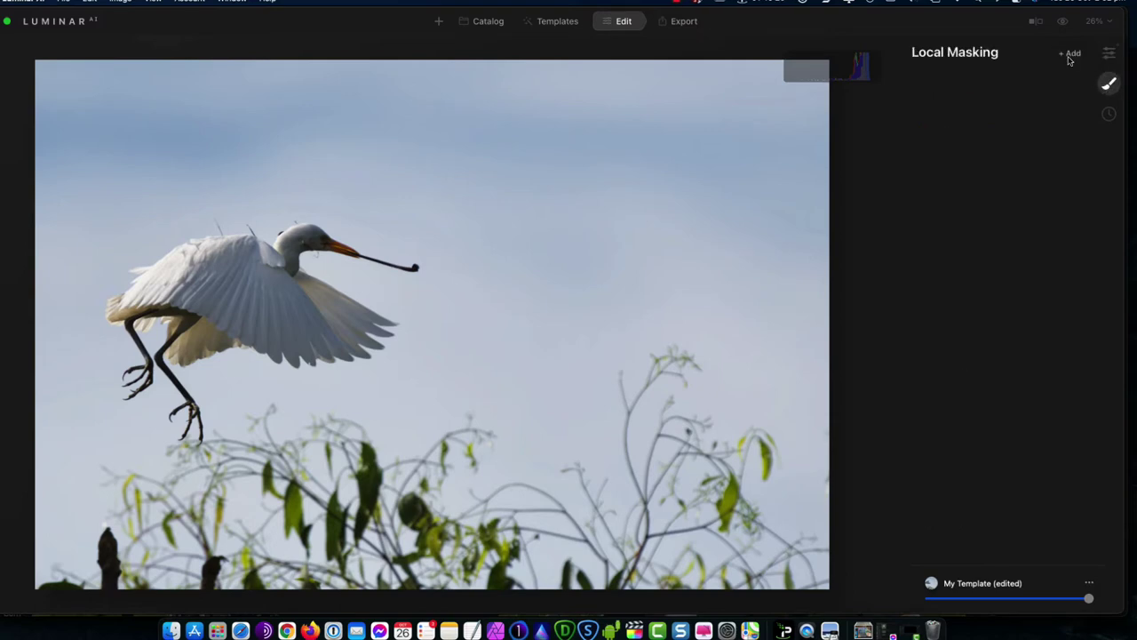
click(1072, 55)
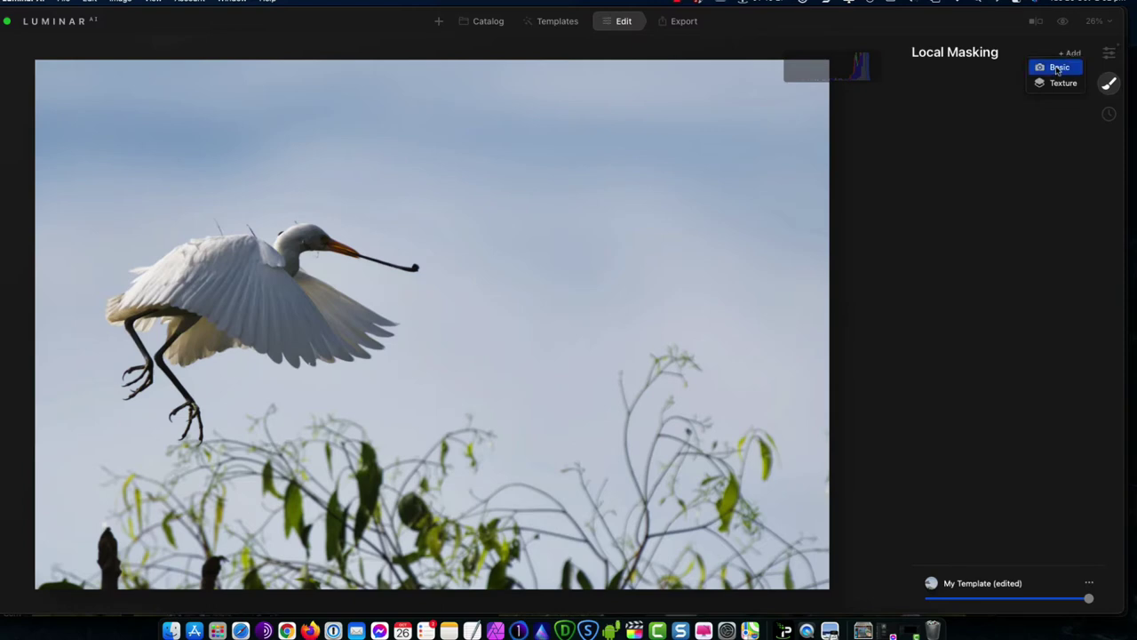
click(1057, 68)
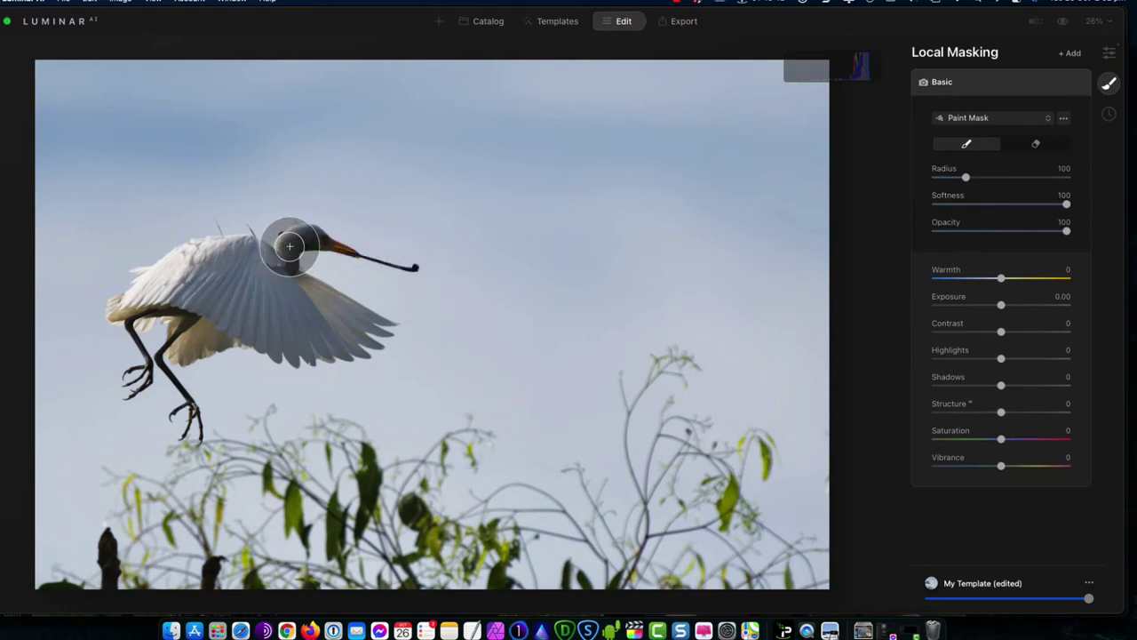
scroll(286, 248, up, 3)
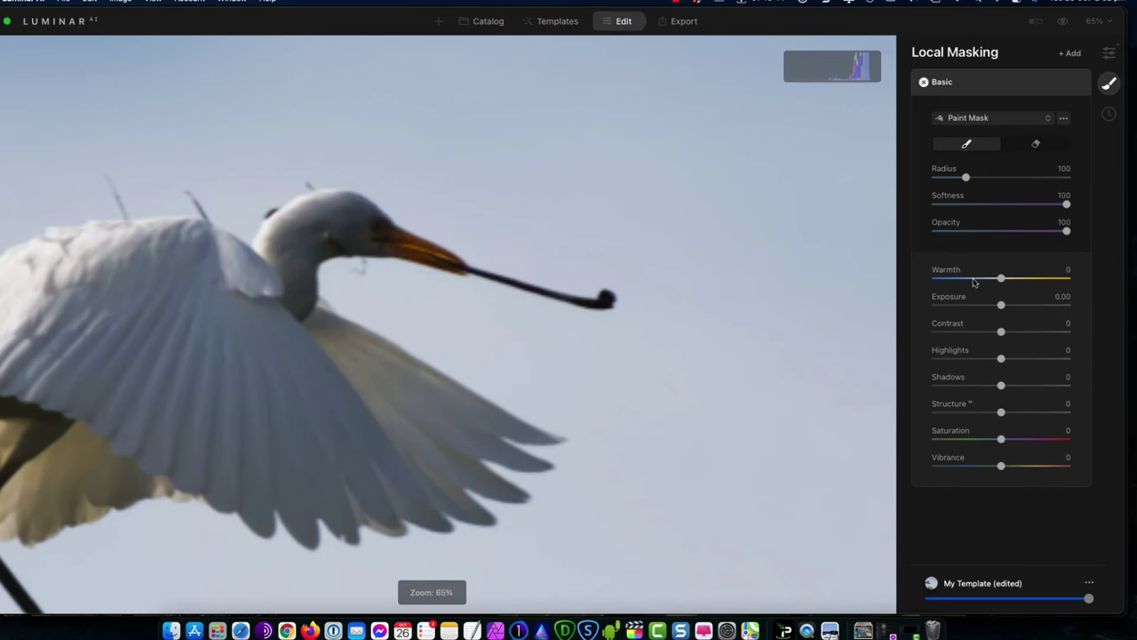
scroll(388, 244, up, 2)
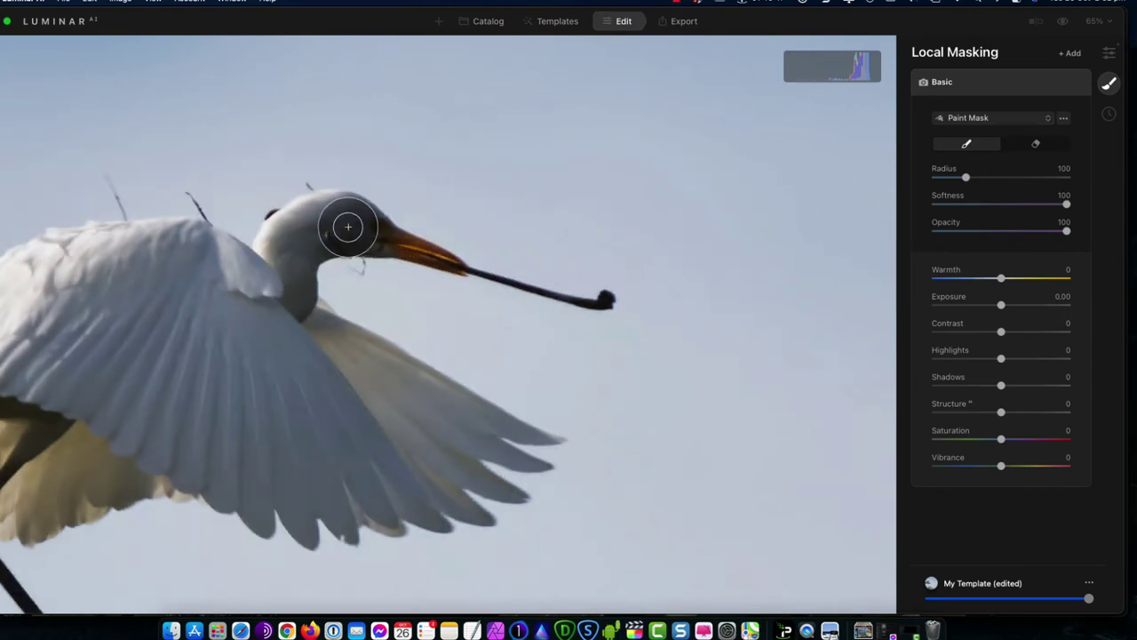
scroll(310, 246, up, 4)
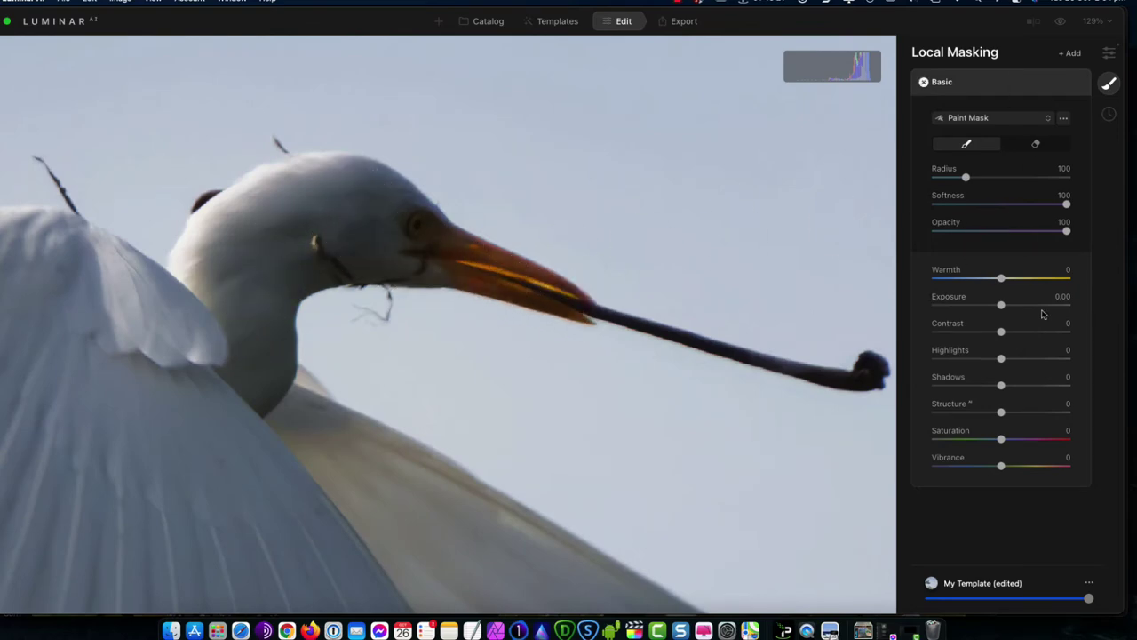
drag(1001, 305, 977, 308)
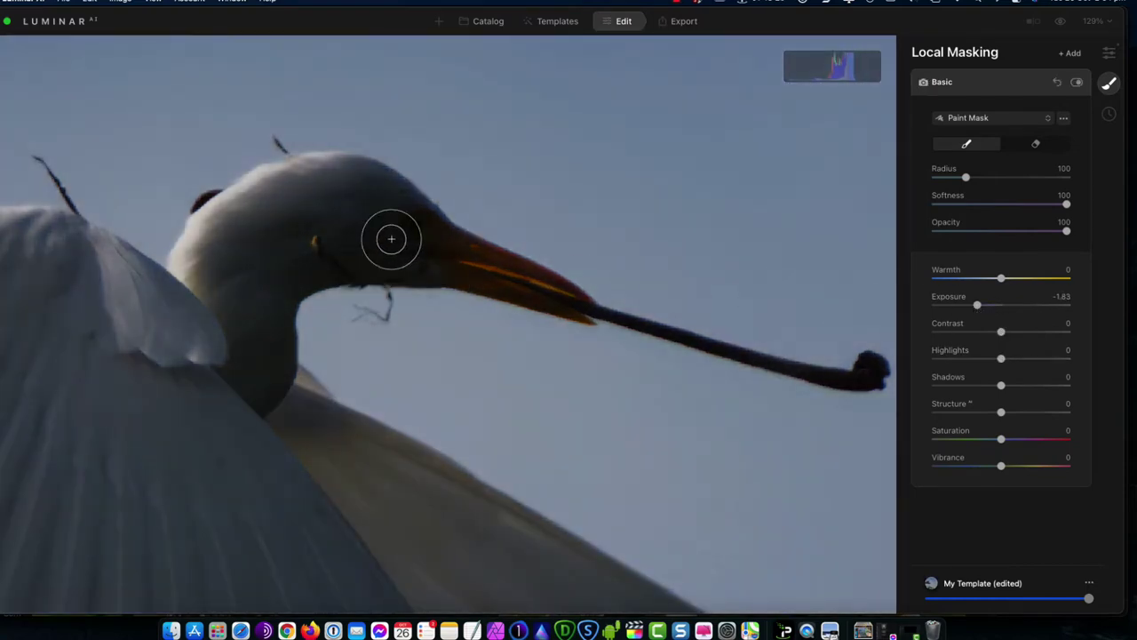
Paint the mask over the egret's head, neck and beak.
mouse_move(368, 199)
mouse_down()
mouse_move(436, 255)
mouse_move(408, 245)
mouse_move(305, 264)
mouse_move(276, 282)
mouse_move(259, 379)
mouse_move(264, 329)
mouse_move(235, 287)
mouse_move(237, 267)
mouse_move(250, 248)
mouse_move(329, 216)
mouse_move(326, 204)
mouse_move(256, 230)
mouse_move(225, 257)
mouse_up()
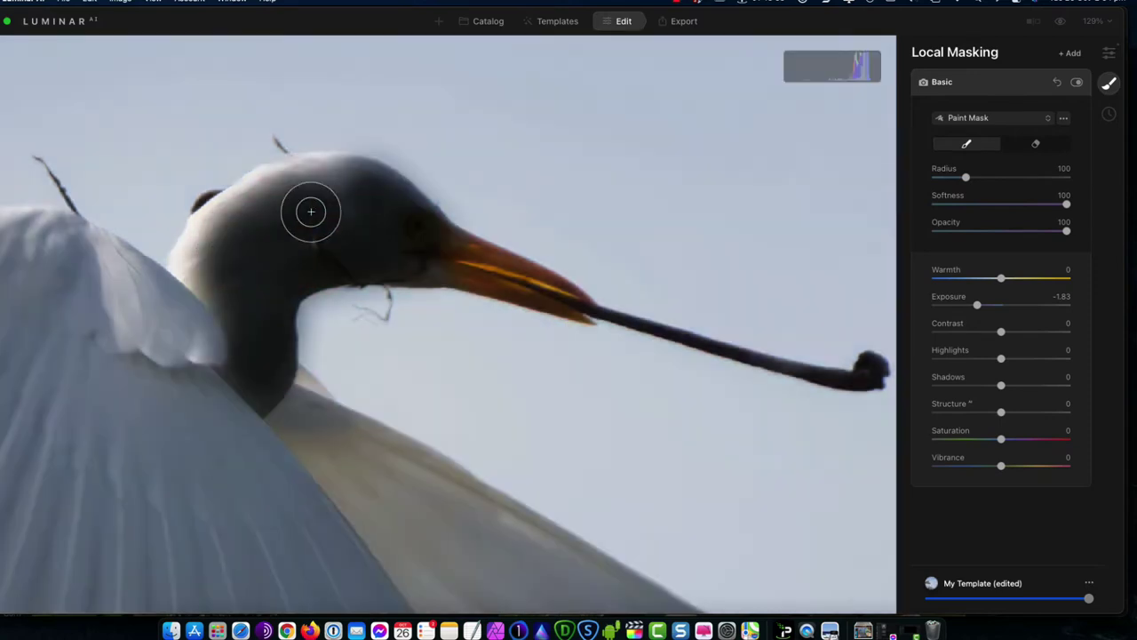
mouse_move(314, 190)
mouse_down()
mouse_move(216, 281)
mouse_move(425, 257)
mouse_move(568, 271)
mouse_move(729, 342)
mouse_up()
scroll(425, 257, up, 5)
drag(493, 302, 702, 346)
scroll(219, 188, down, 10)
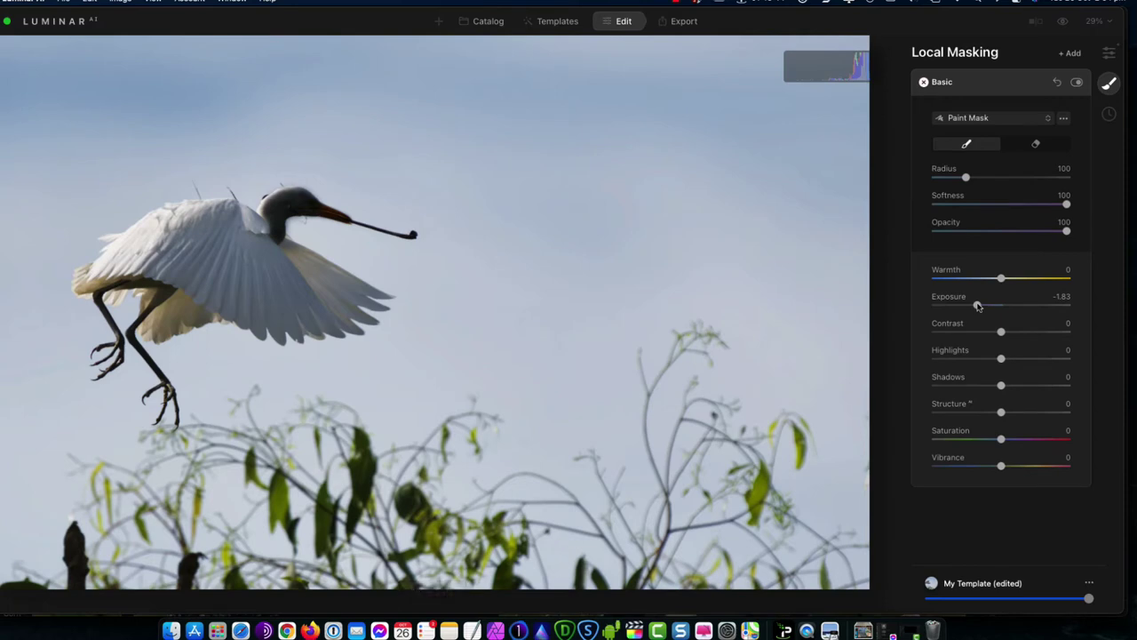
Reset the head-and-beak mask's Exposure, then raise it to 0.40.
double_click(979, 306)
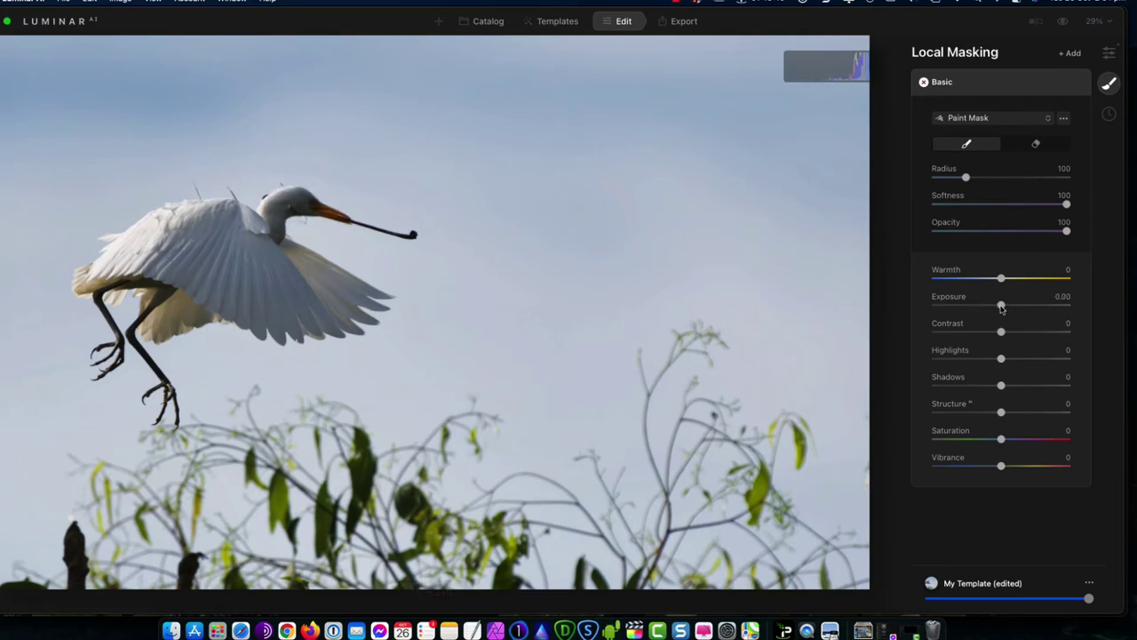
drag(1001, 306, 1010, 307)
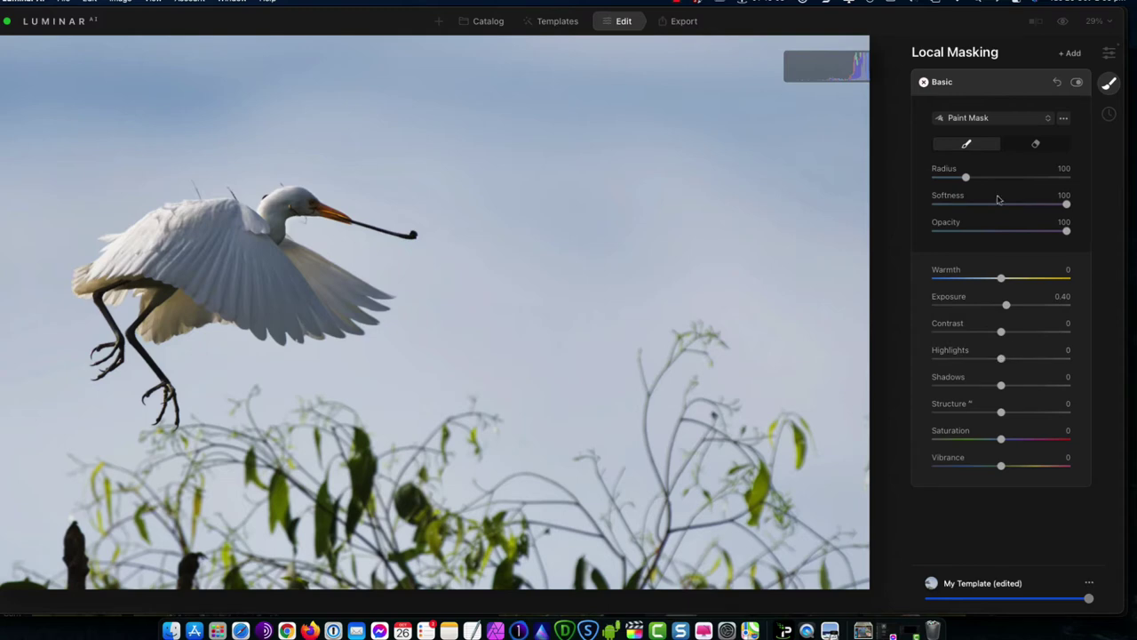
Add a second Basic mask with darkened exposure to preview painting.
click(991, 83)
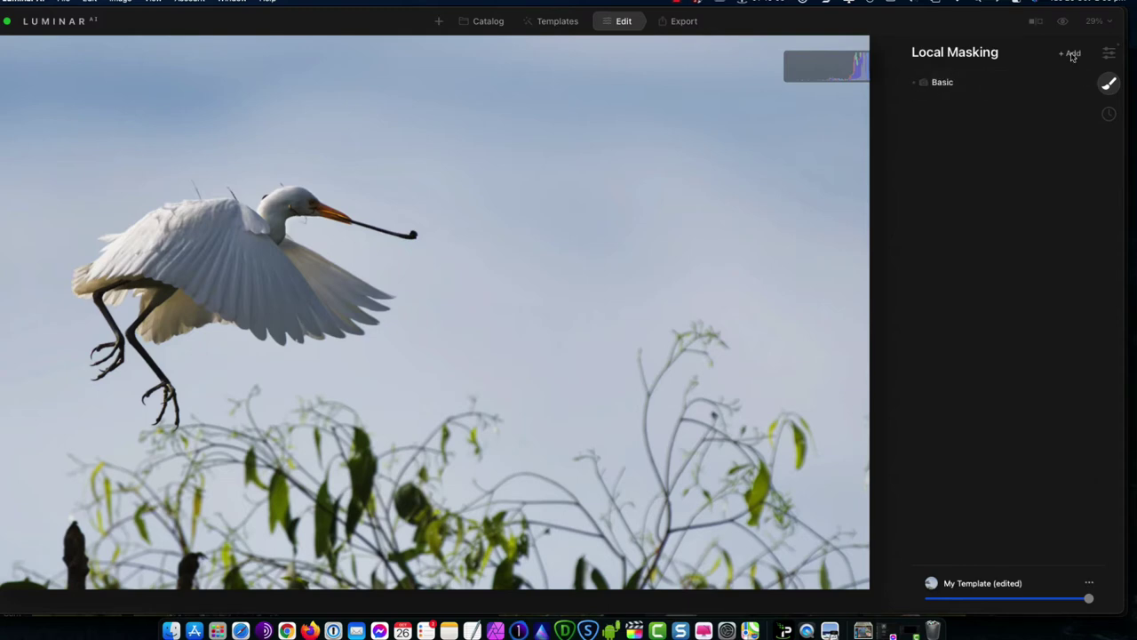
click(1073, 55)
click(1061, 67)
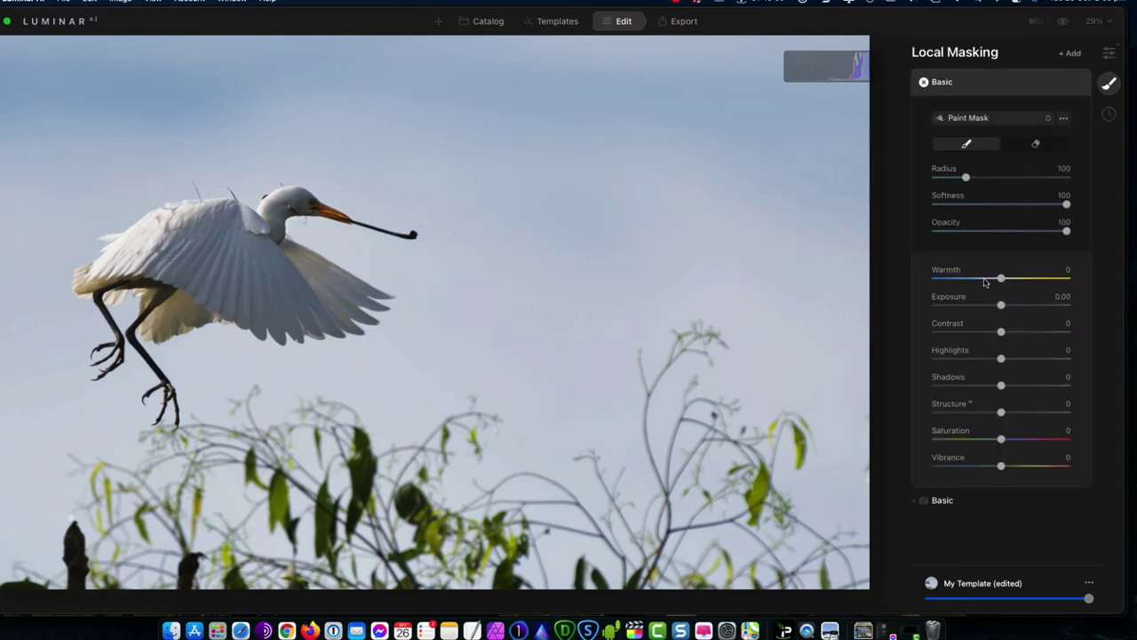
scroll(284, 237, up, 3)
drag(1001, 305, 960, 311)
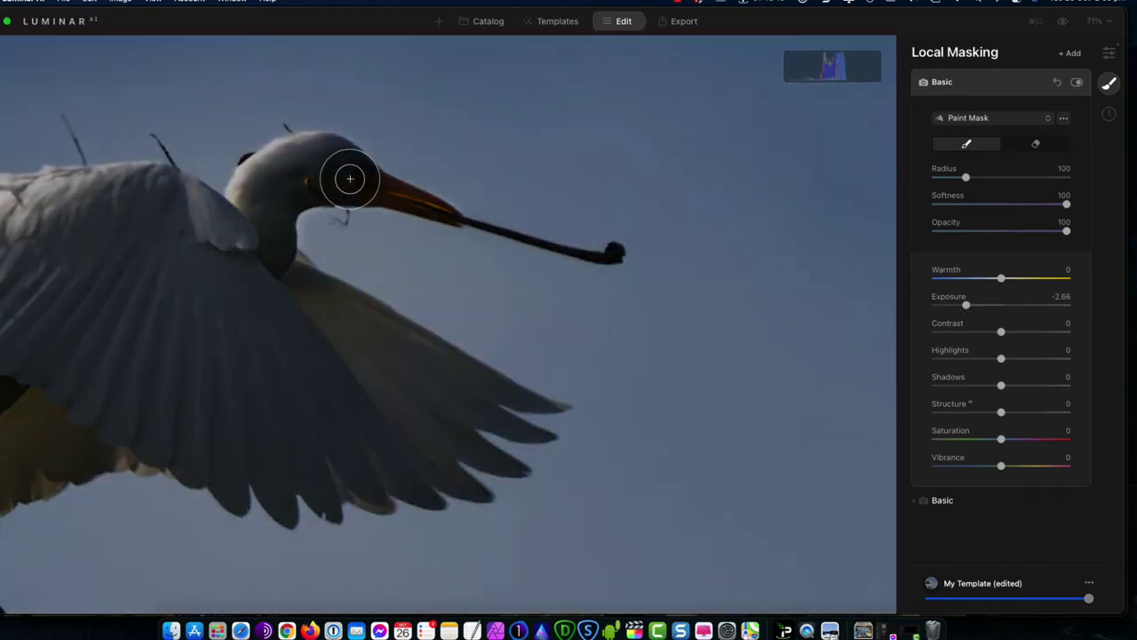
Paint the second mask along the beak, over the eye and down the neck.
scroll(337, 176, down, 1)
scroll(339, 177, up, 4)
scroll(338, 177, down, 1)
scroll(630, 279, up, 3)
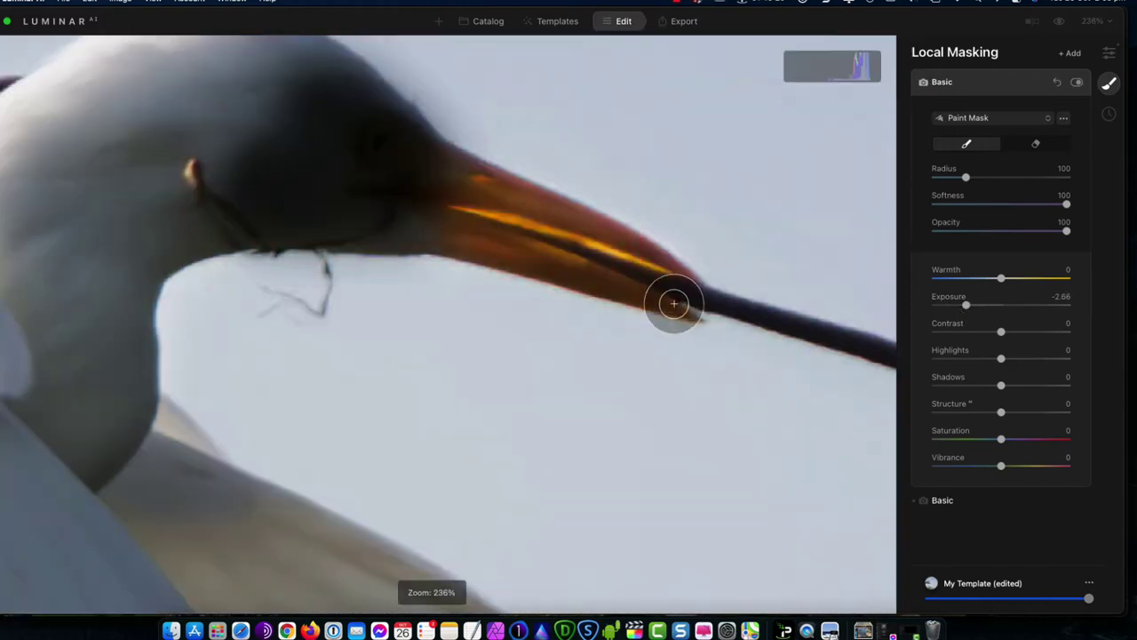
scroll(513, 213, up, 2)
mouse_move(474, 197)
mouse_down()
mouse_move(608, 240)
mouse_move(737, 325)
mouse_up()
scroll(159, 207, down, 3)
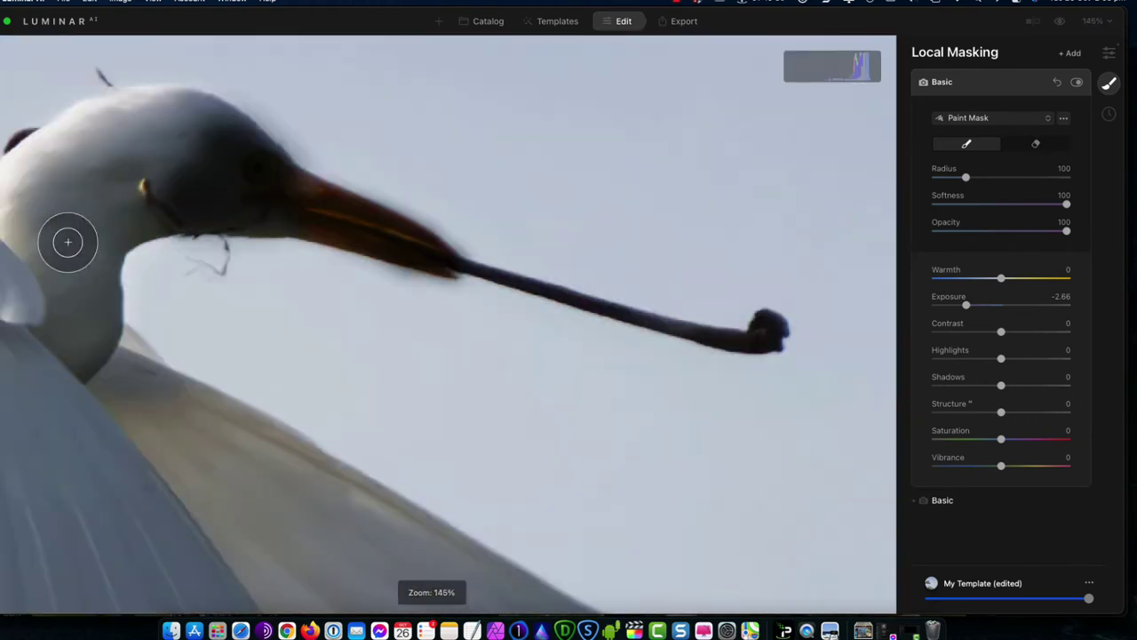
drag(112, 204, 157, 204)
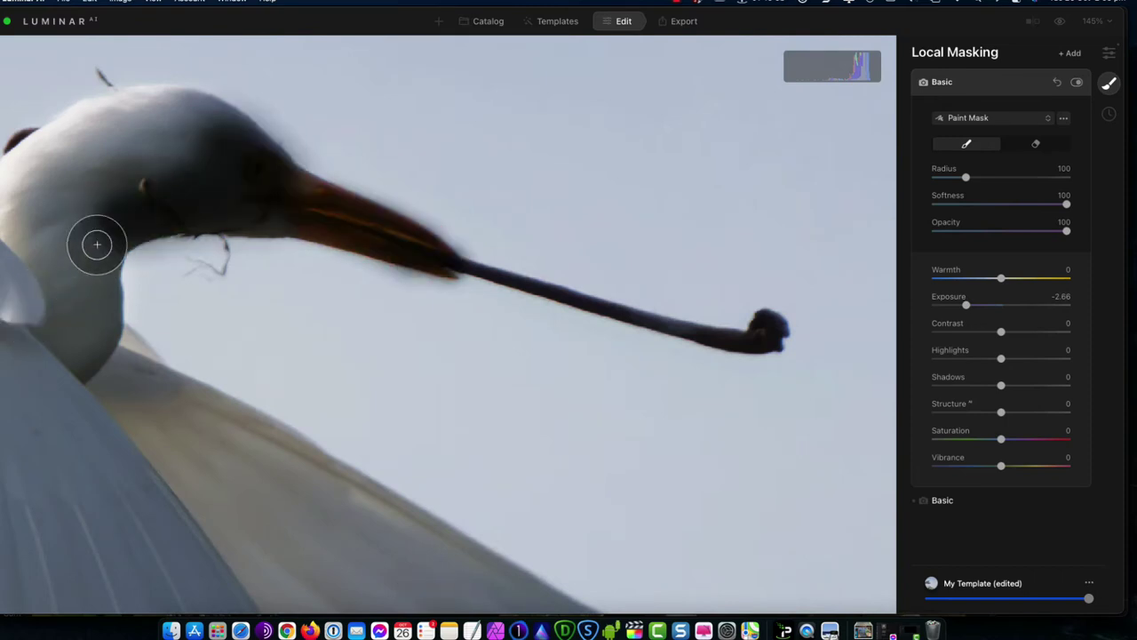
mouse_move(101, 229)
mouse_down()
mouse_move(91, 290)
mouse_move(82, 277)
mouse_up()
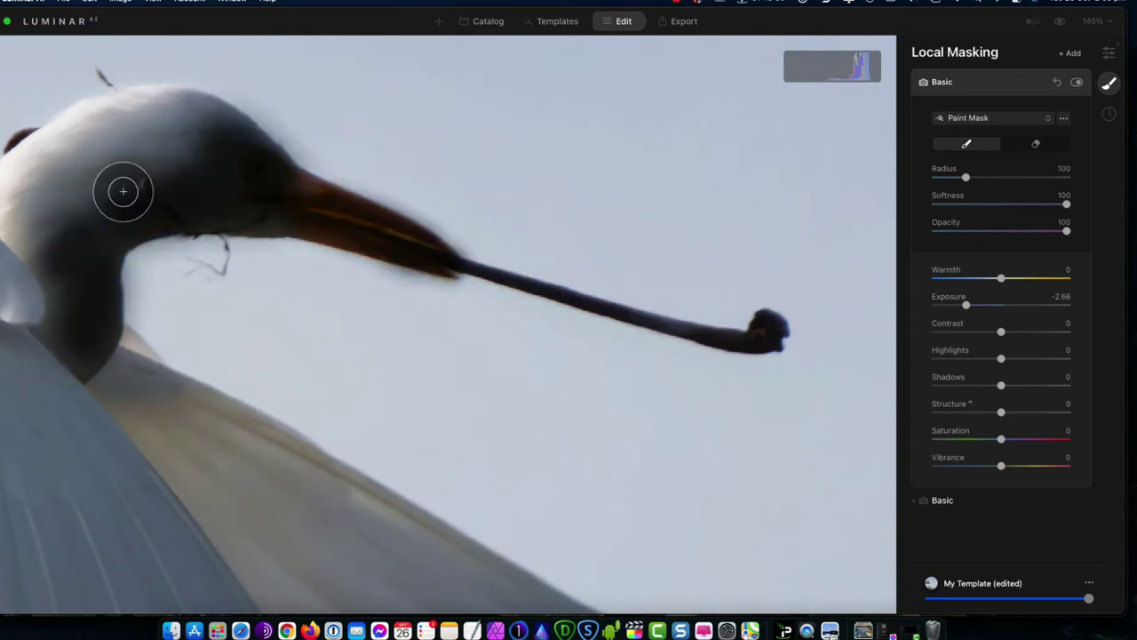
key(super+minus)
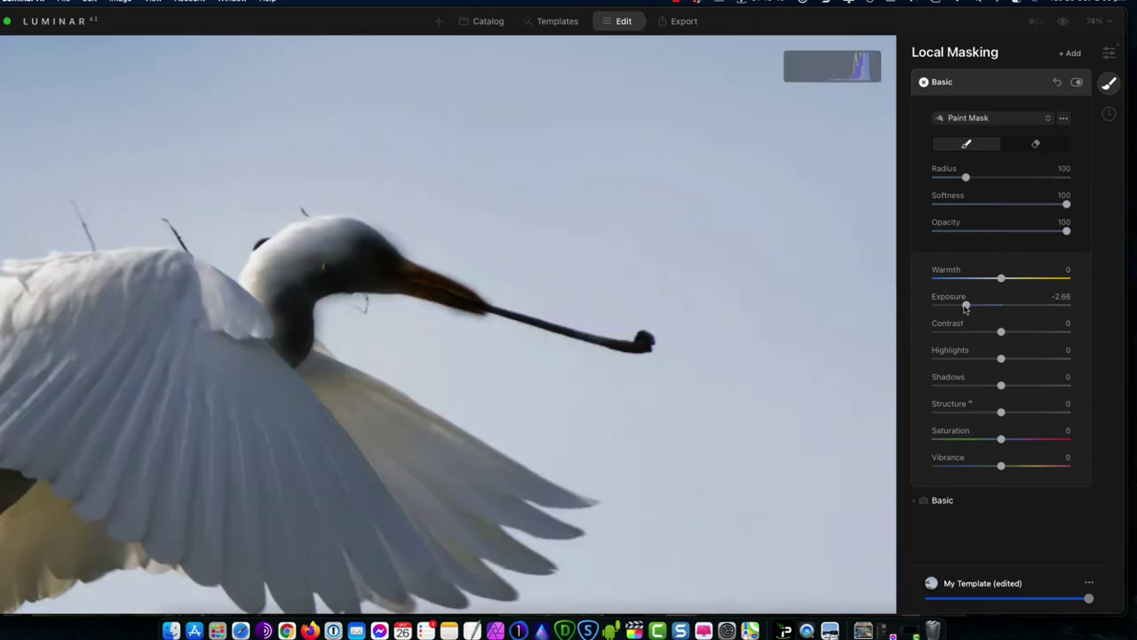
Reset the mask's Exposure, then set it to 0.18 with Shadows at 18.
double_click(966, 305)
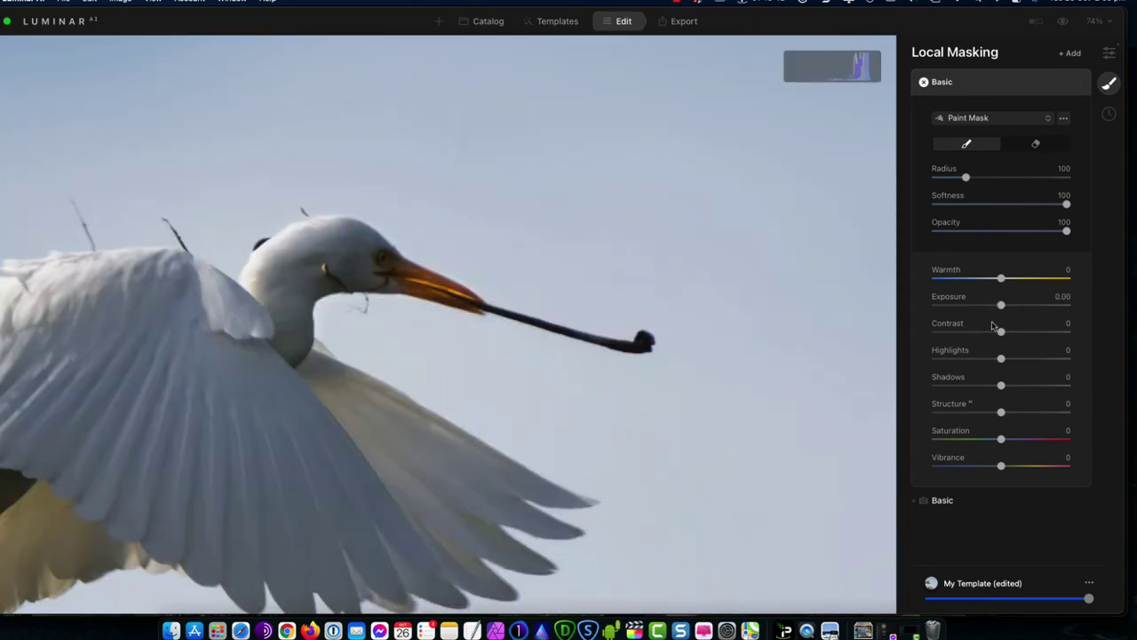
drag(1002, 307, 1004, 307)
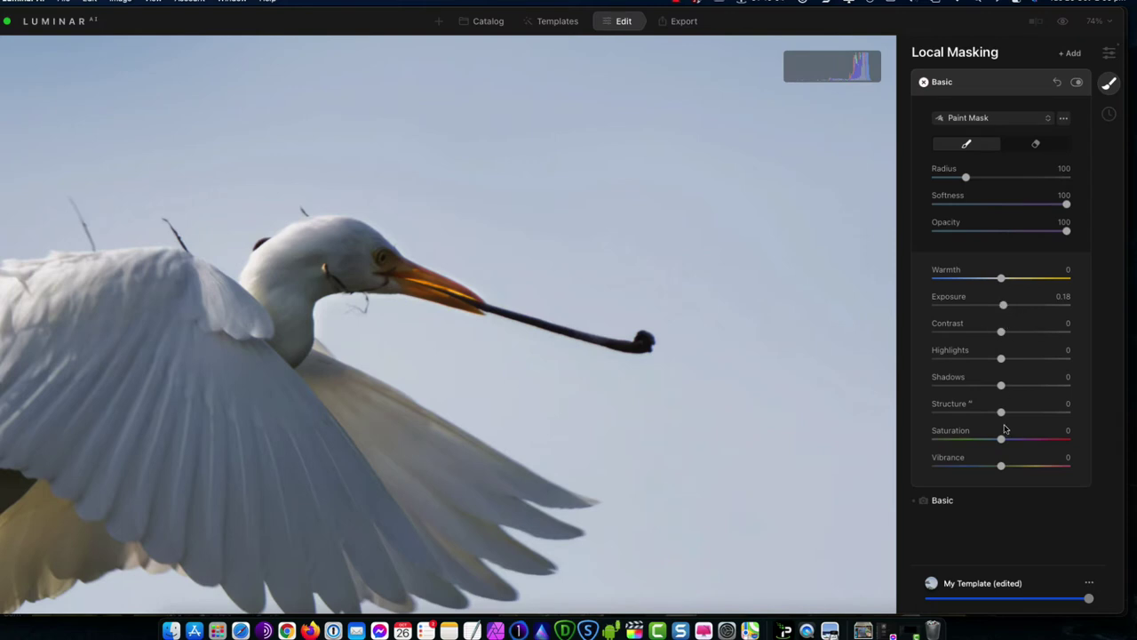
mouse_move(1001, 387)
mouse_down()
mouse_move(1036, 387)
mouse_move(1014, 387)
mouse_up()
Add a third Basic mask painted over the egret's eye at Exposure 0.35.
click(983, 84)
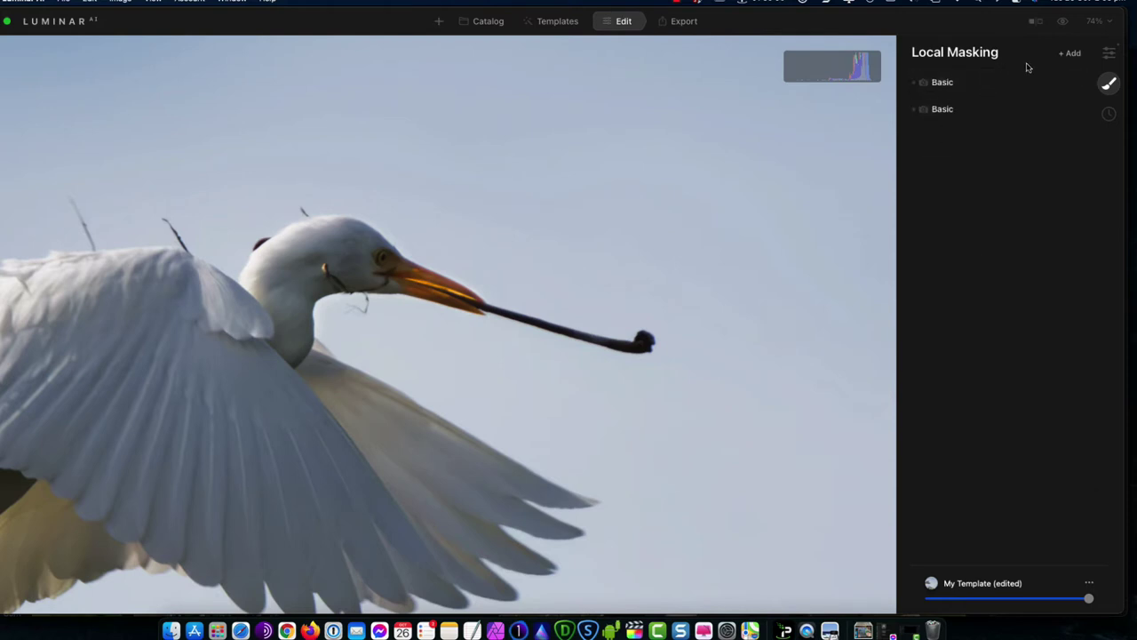
click(1077, 55)
click(1066, 70)
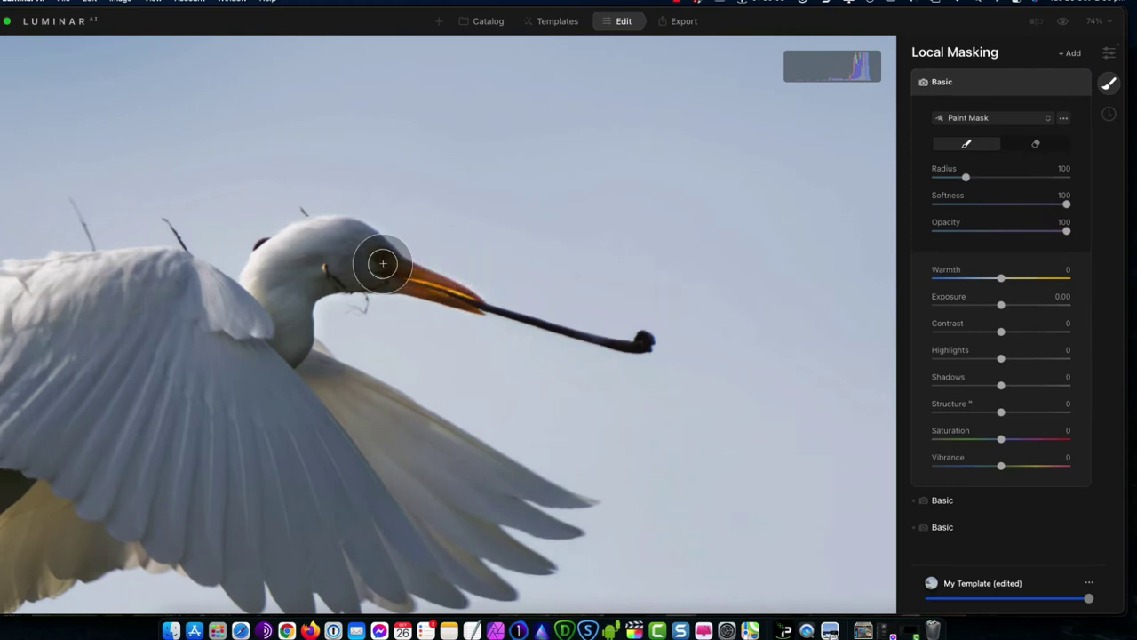
scroll(382, 265, up, 5)
scroll(382, 265, up, 1)
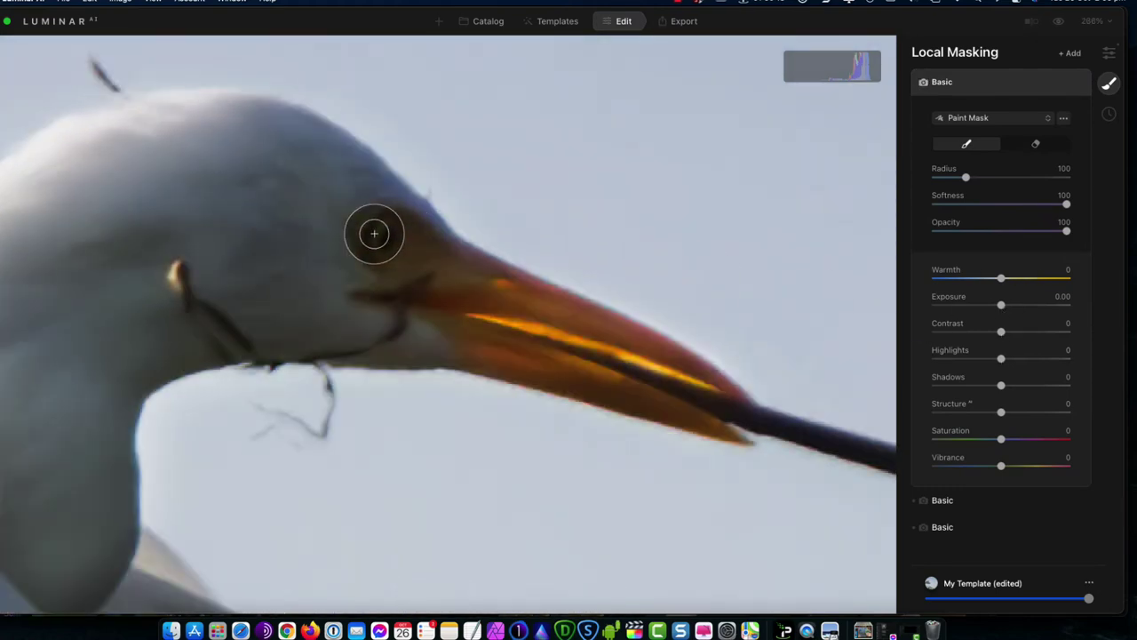
mouse_move(373, 234)
mouse_down()
mouse_move(393, 234)
mouse_move(409, 251)
mouse_move(400, 268)
mouse_up()
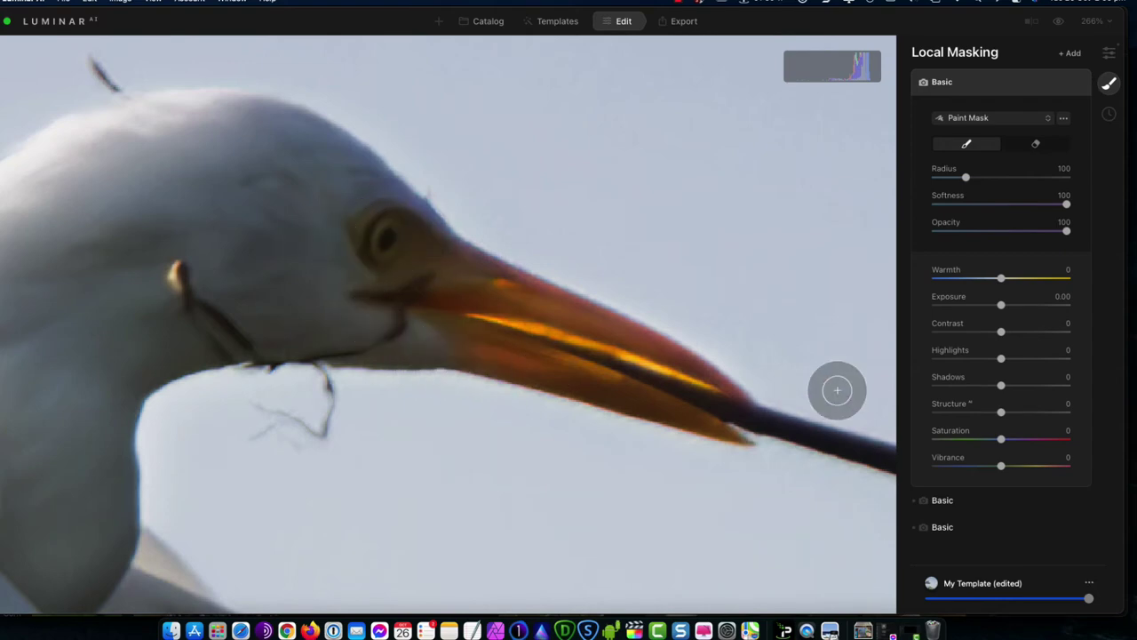
scroll(610, 425, down, 10)
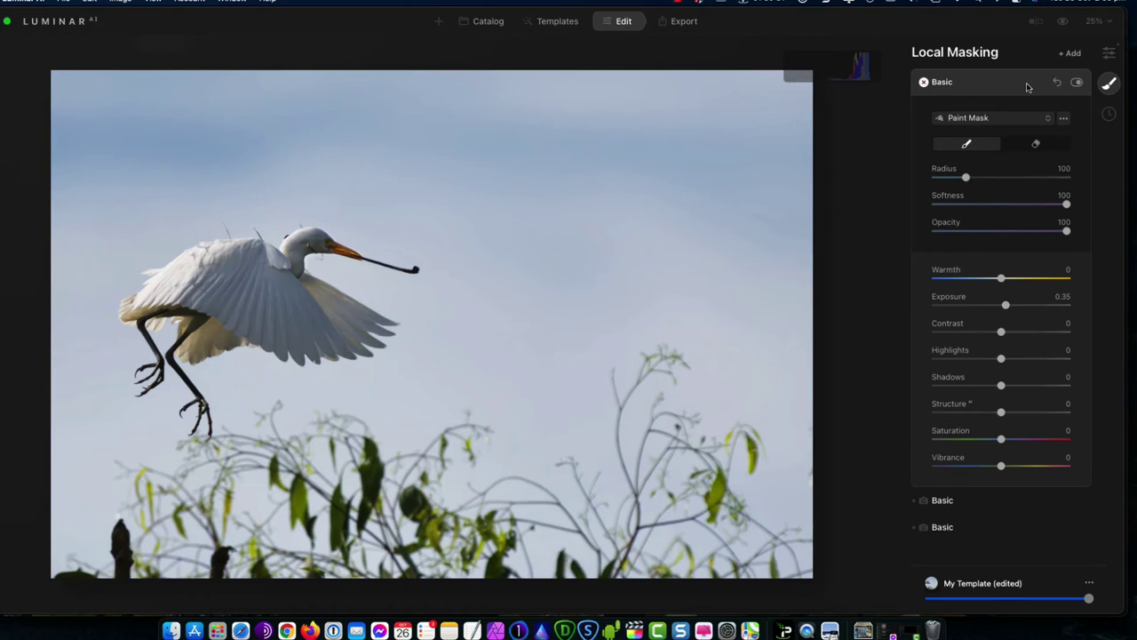
Return to the Tools list and toggle Preview twice to compare with the original.
click(1027, 86)
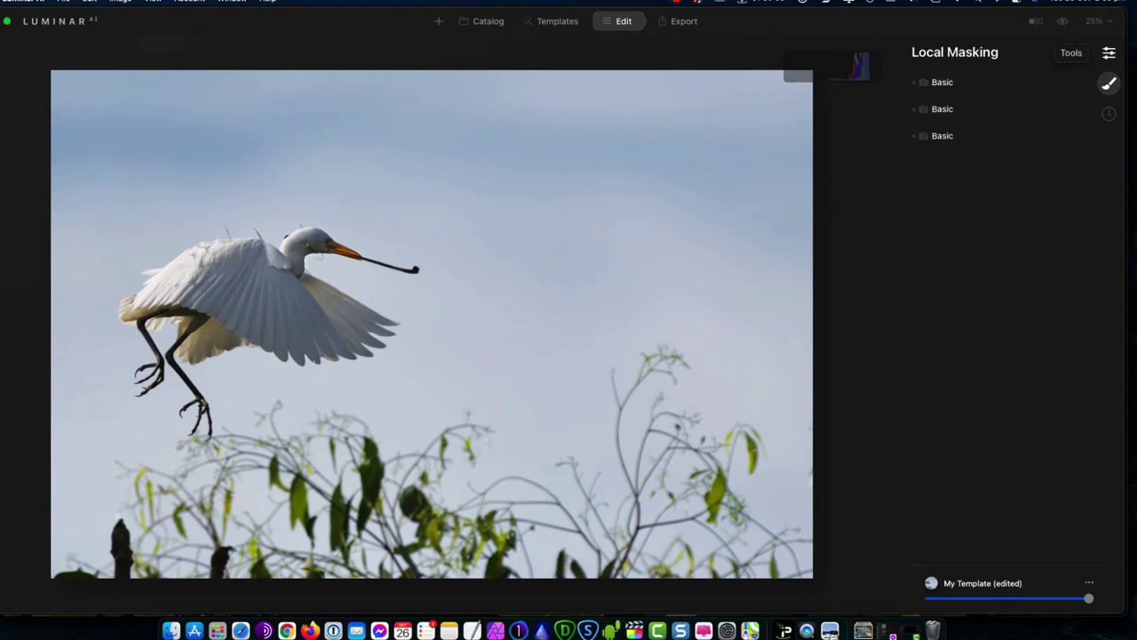
click(1110, 54)
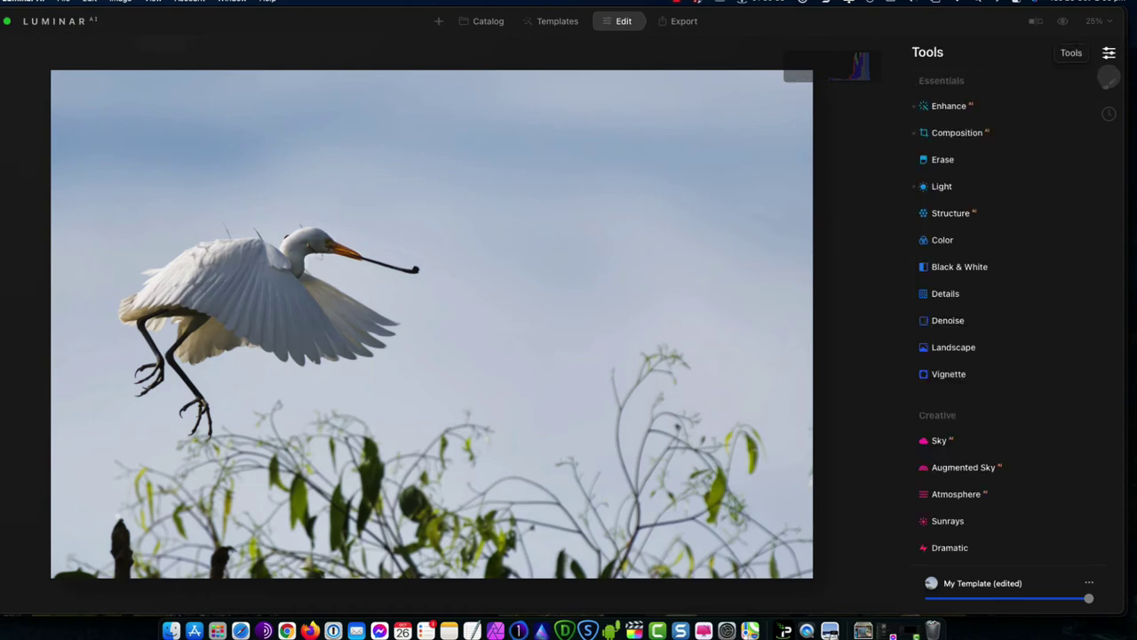
click(1063, 22)
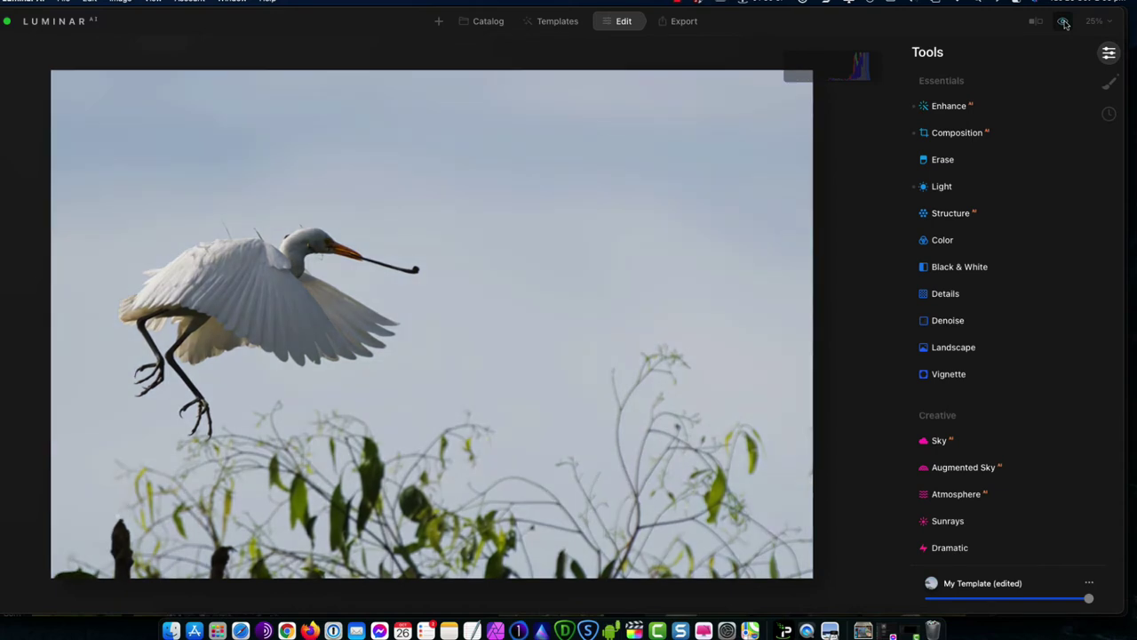
click(1063, 22)
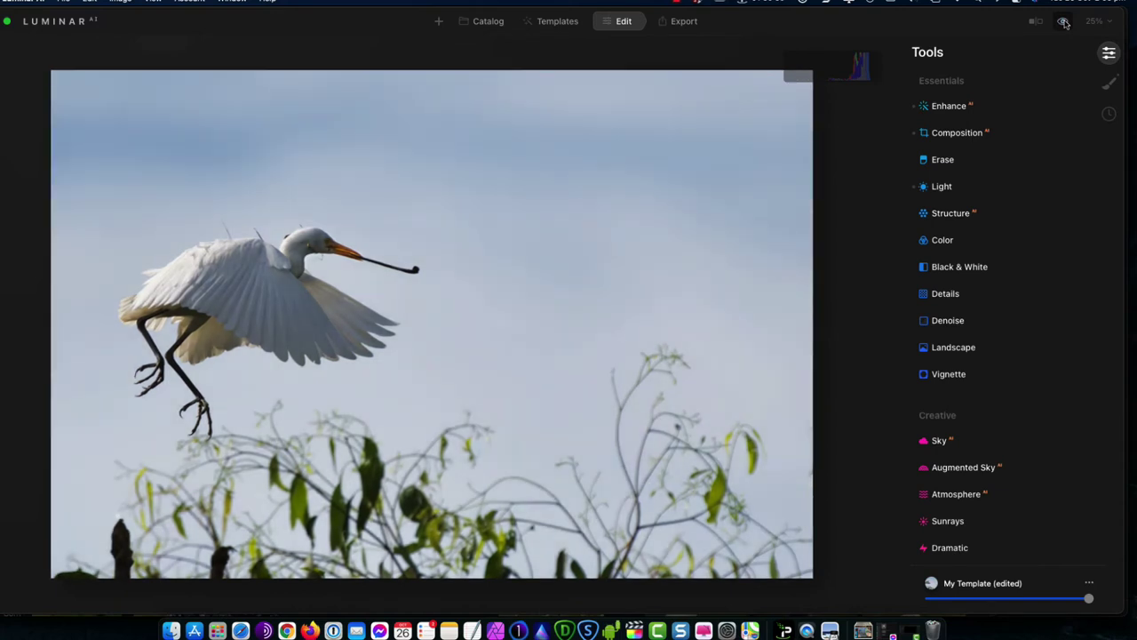
click(1064, 22)
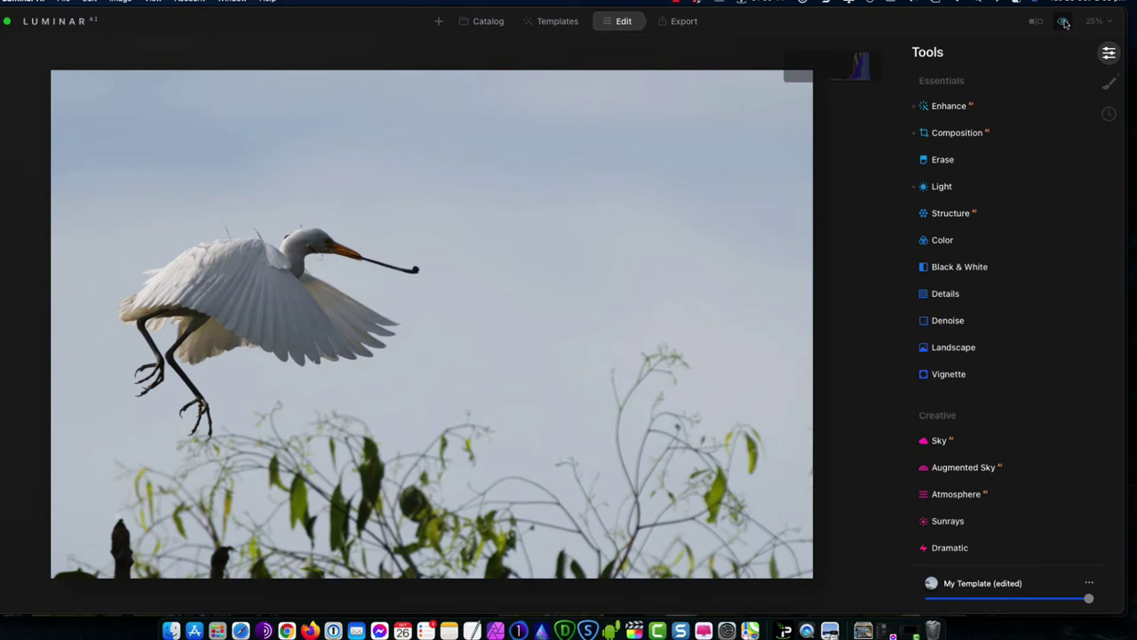
click(1064, 22)
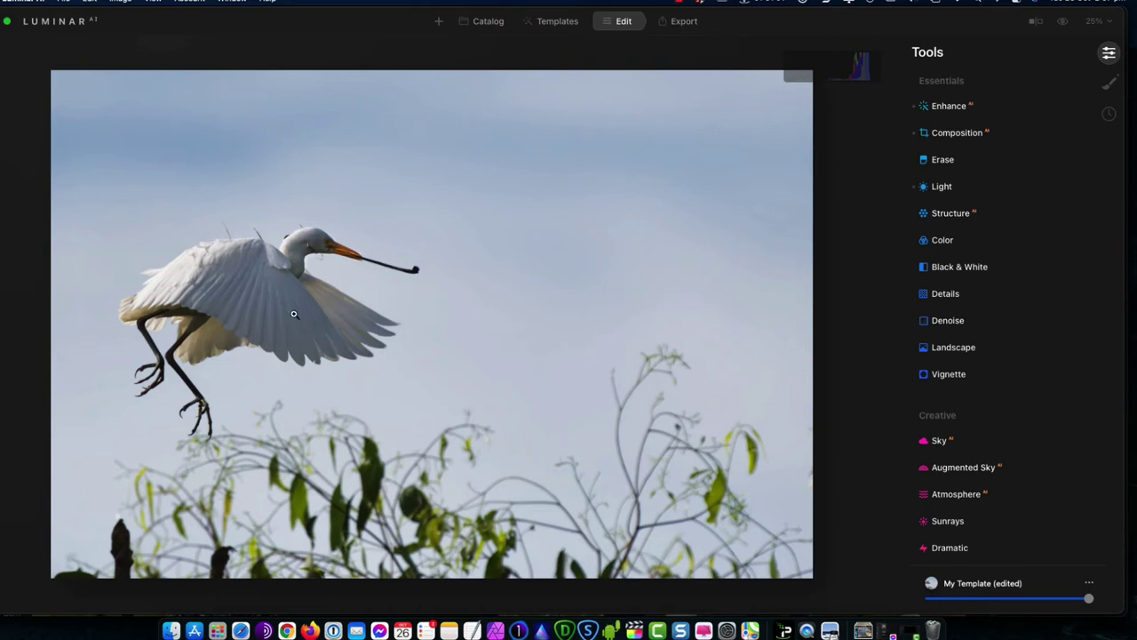
Lower Enhance's Sky Enhancer from 28 to 12.
click(949, 106)
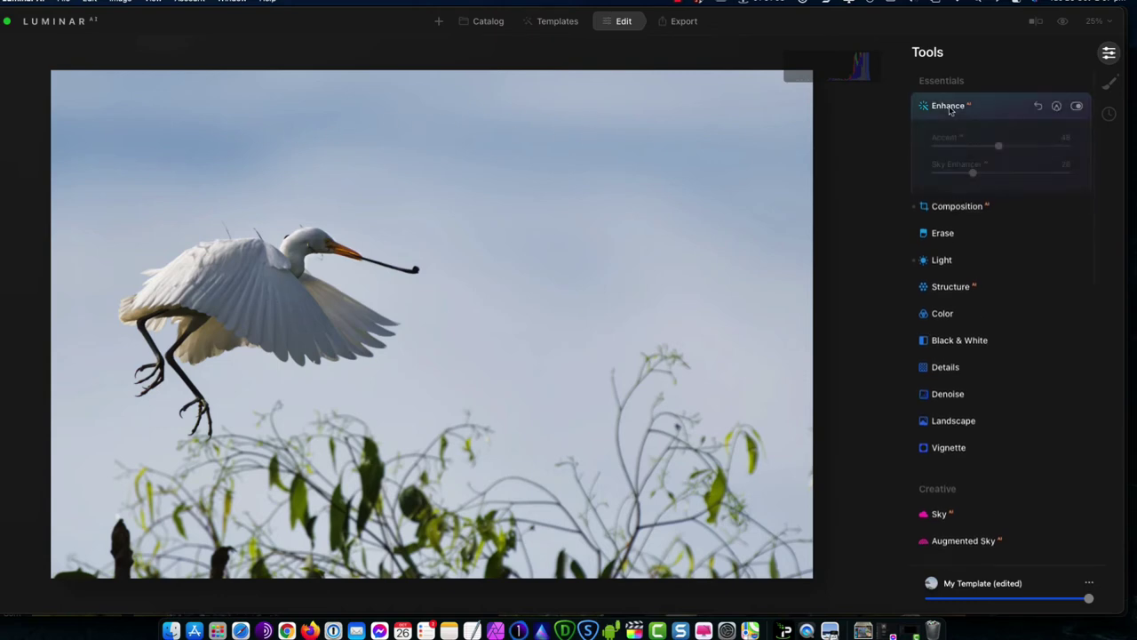
mouse_move(974, 173)
mouse_down()
mouse_move(955, 173)
mouse_move(1066, 172)
mouse_move(923, 182)
mouse_move(1090, 183)
mouse_move(907, 178)
mouse_move(952, 177)
mouse_up()
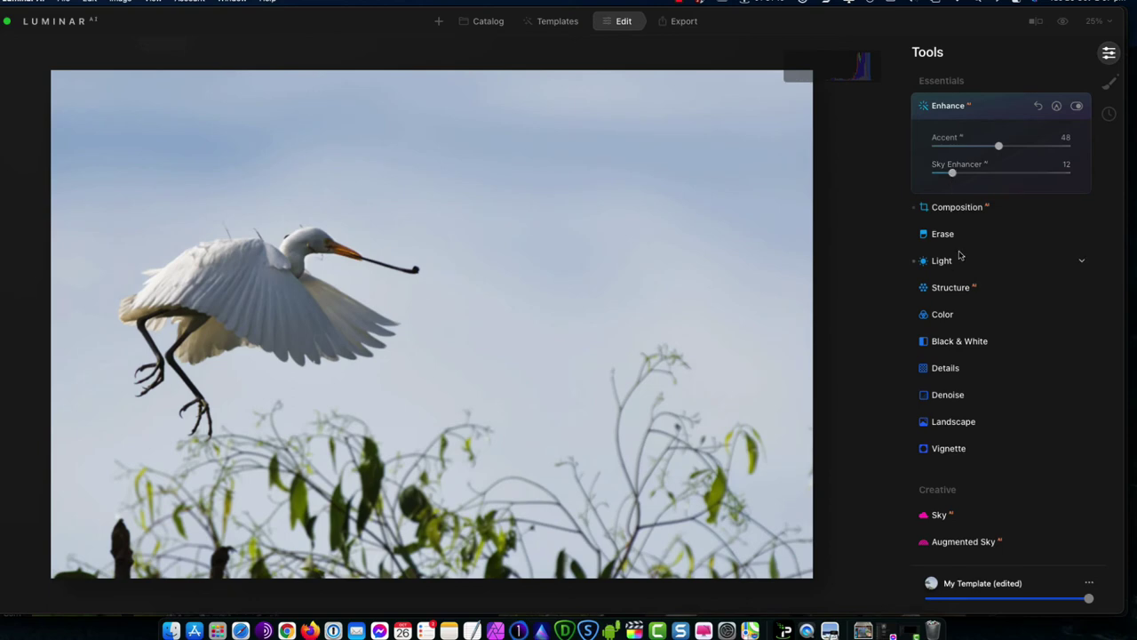
scroll(959, 257, down, 5)
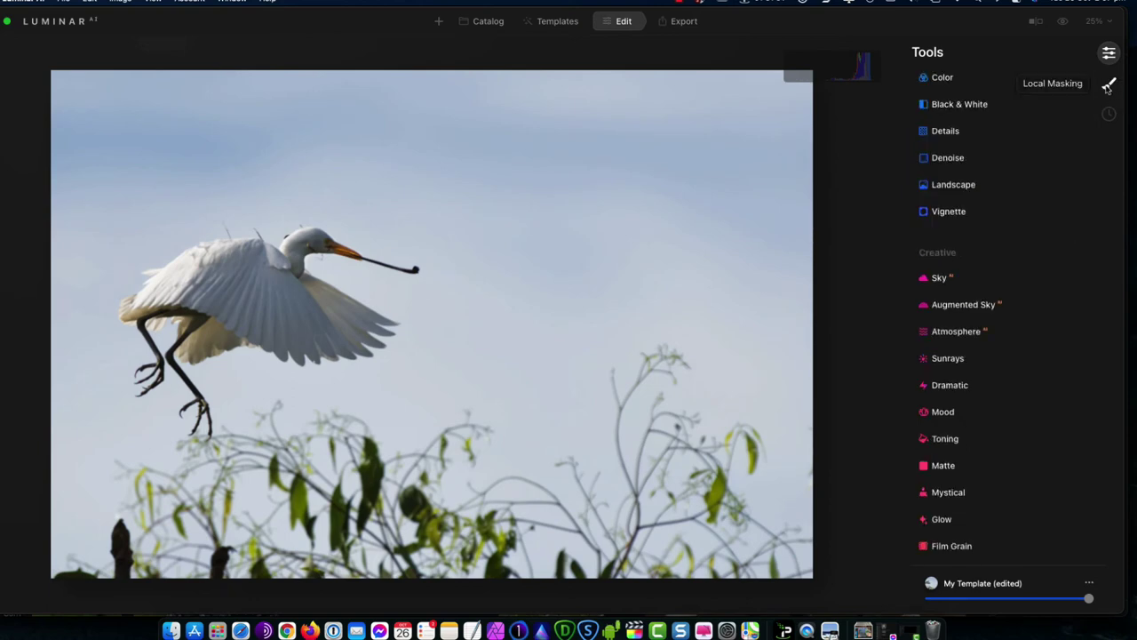
Add a fourth Basic mask painted across the egret's wing with Warmth 39.
click(1108, 86)
click(1072, 55)
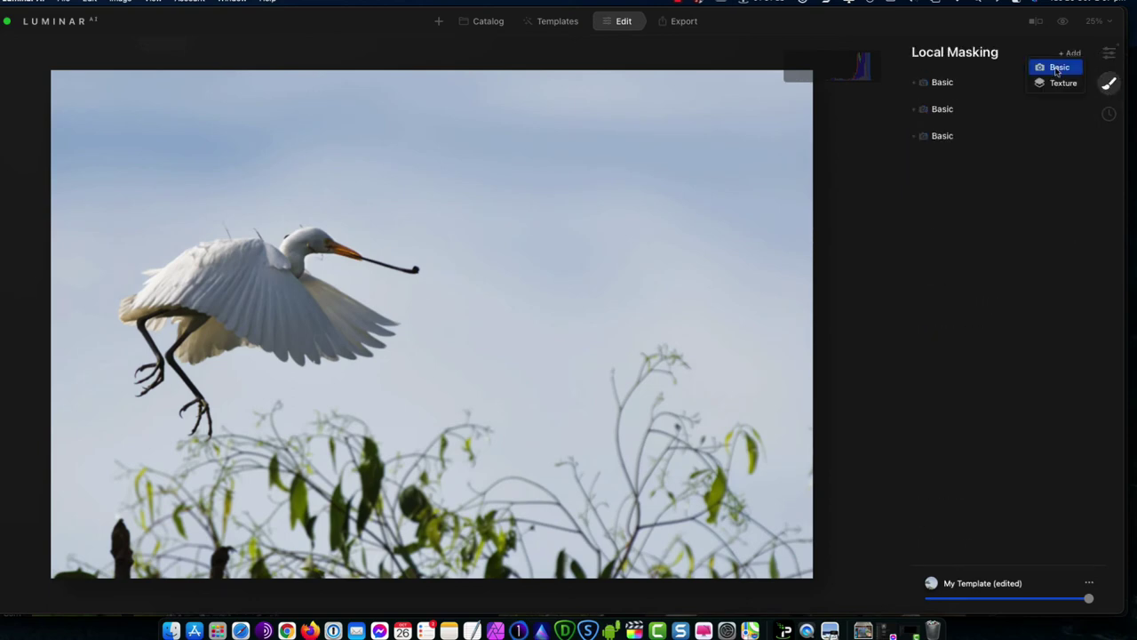
click(1058, 70)
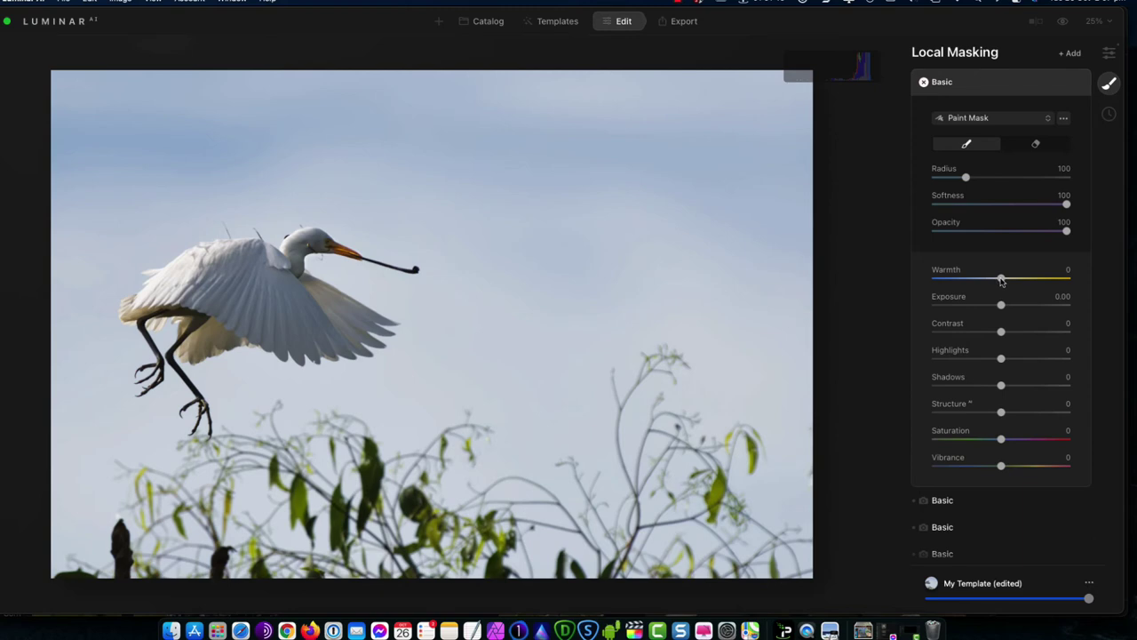
key(super+equal)
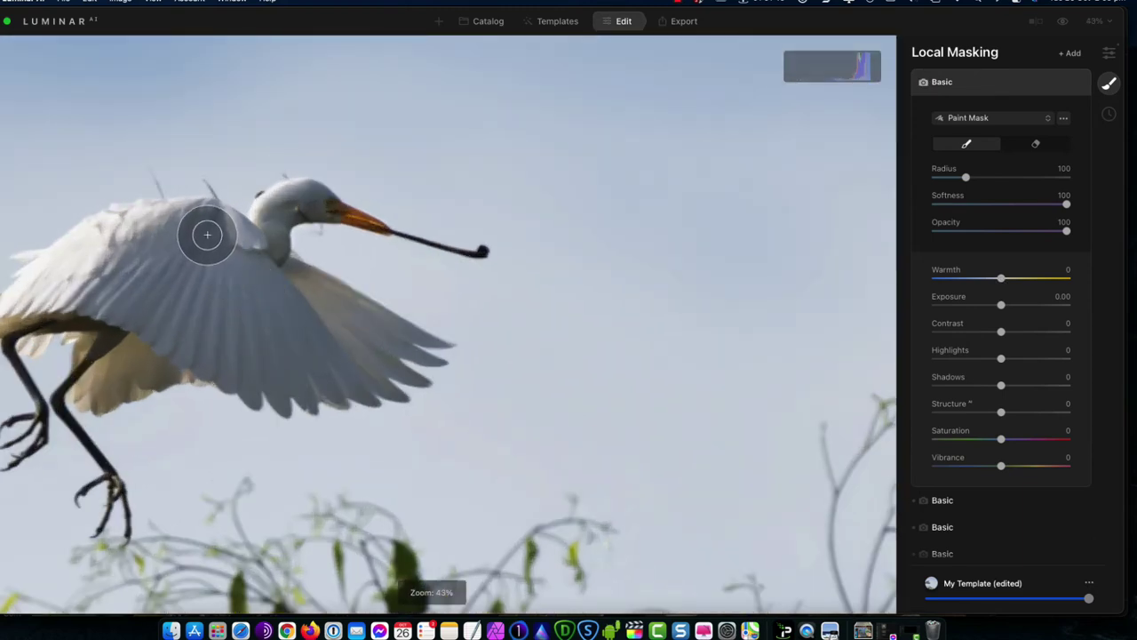
mouse_move(213, 234)
mouse_down()
mouse_move(293, 332)
mouse_move(344, 373)
mouse_move(394, 358)
mouse_move(337, 322)
mouse_move(338, 358)
mouse_move(276, 377)
mouse_move(134, 302)
mouse_move(170, 244)
mouse_move(237, 332)
mouse_move(208, 246)
mouse_move(142, 261)
mouse_move(95, 292)
mouse_move(274, 363)
mouse_move(346, 376)
mouse_move(417, 362)
mouse_move(269, 264)
mouse_move(218, 330)
mouse_up()
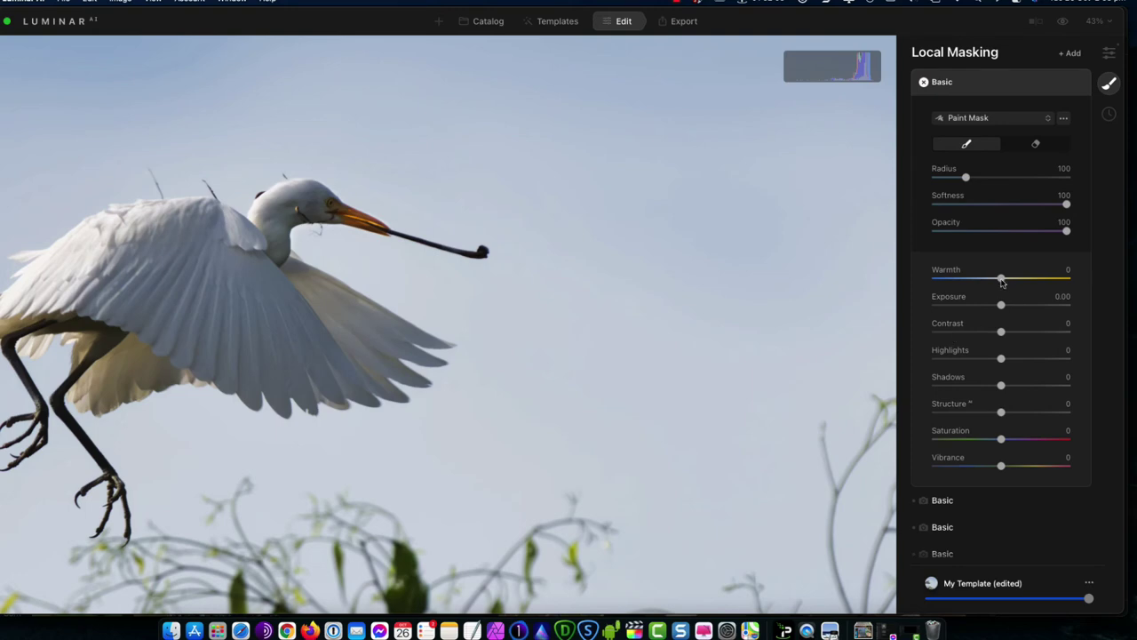
drag(1003, 281, 1030, 282)
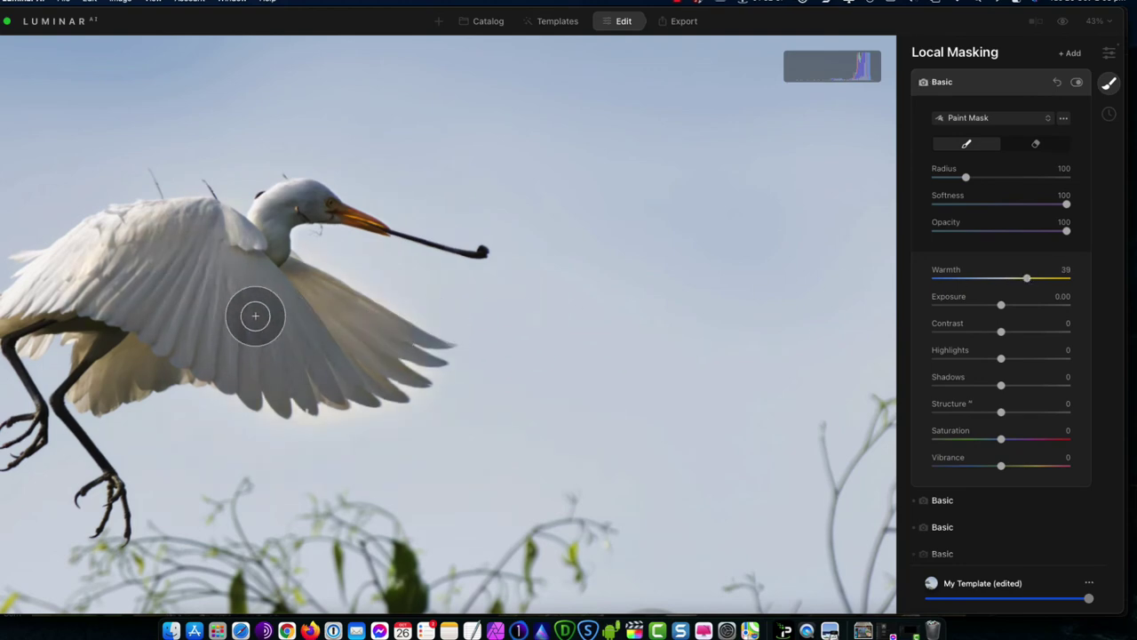
key(super+0)
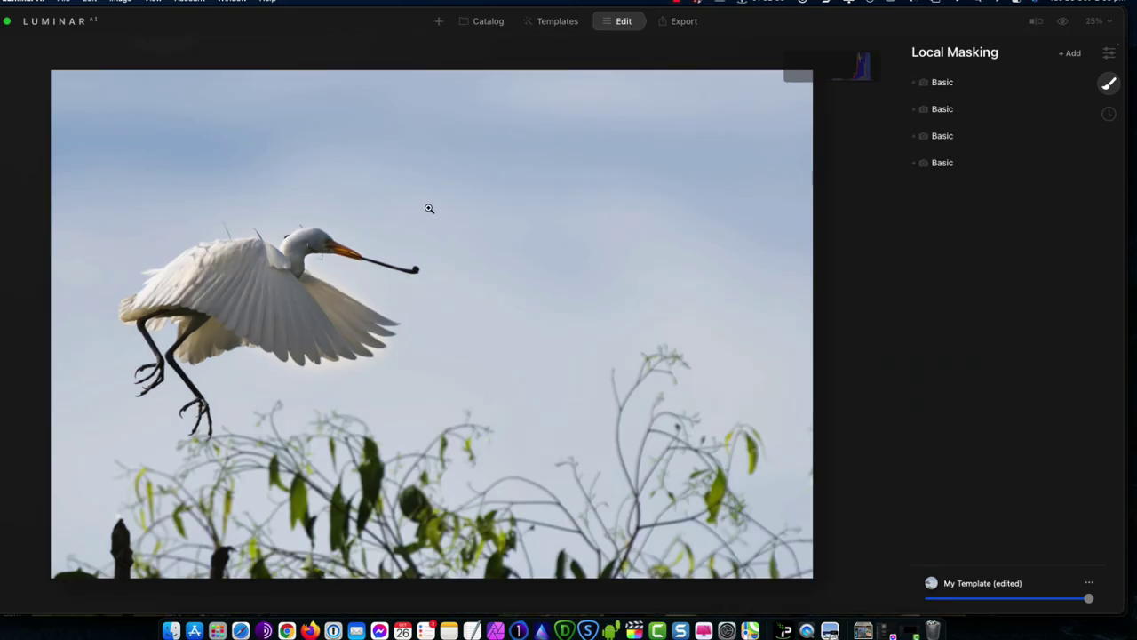
Return to the Tools list and toggle between the original and edited egret photo four times.
click(1109, 54)
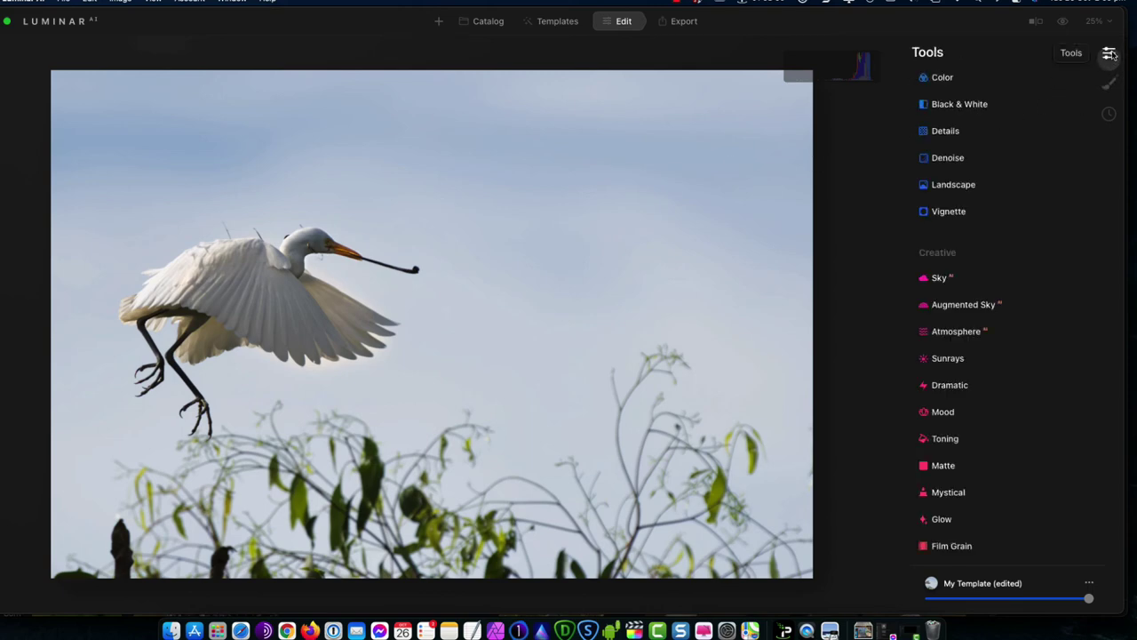
click(1063, 23)
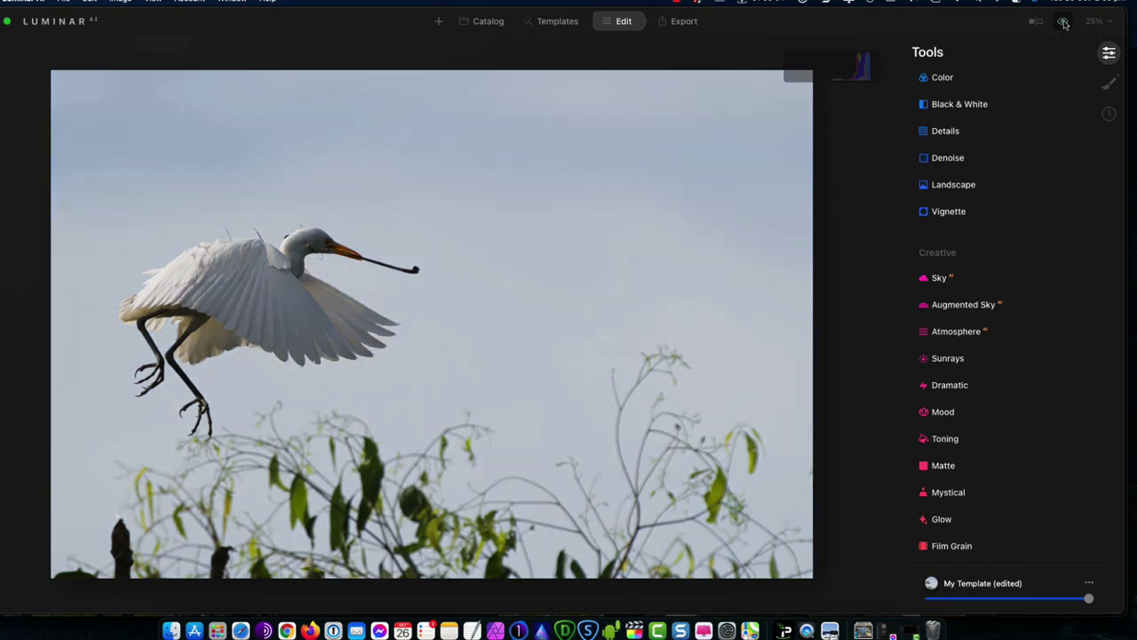
click(1064, 22)
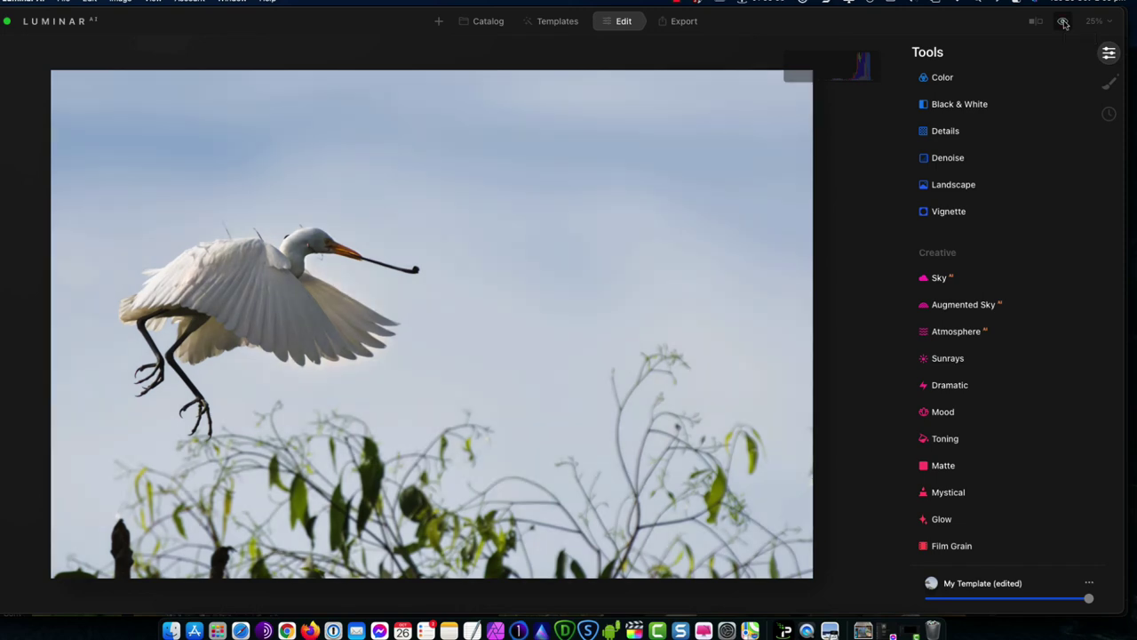
click(1063, 23)
click(1063, 22)
click(1064, 22)
click(1063, 23)
click(1064, 22)
click(1063, 22)
scroll(993, 111, up, 5)
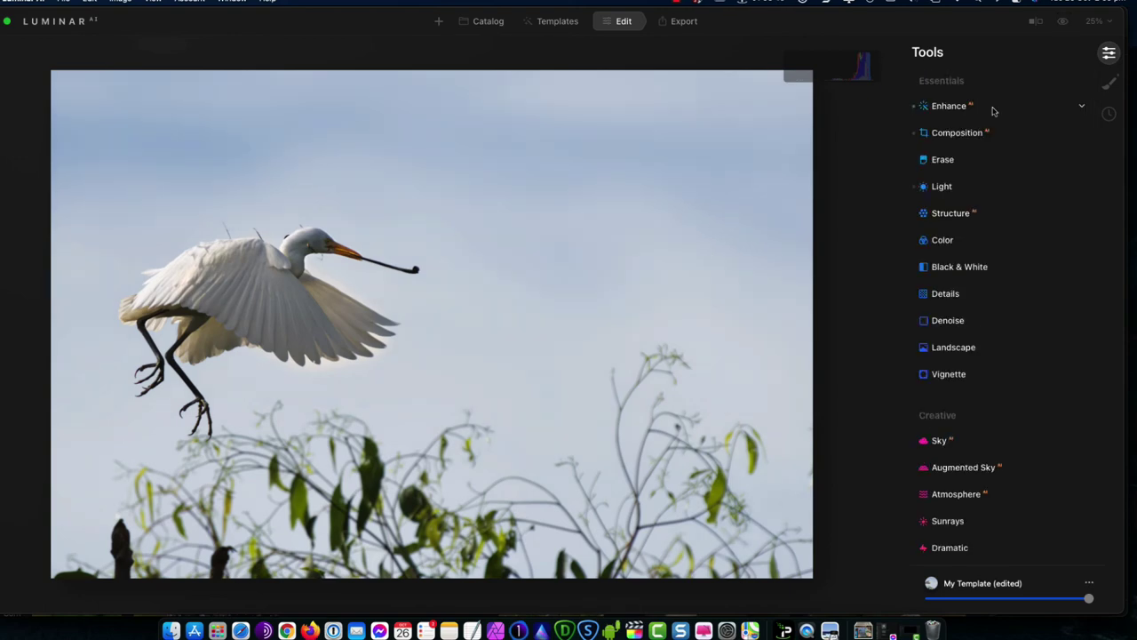